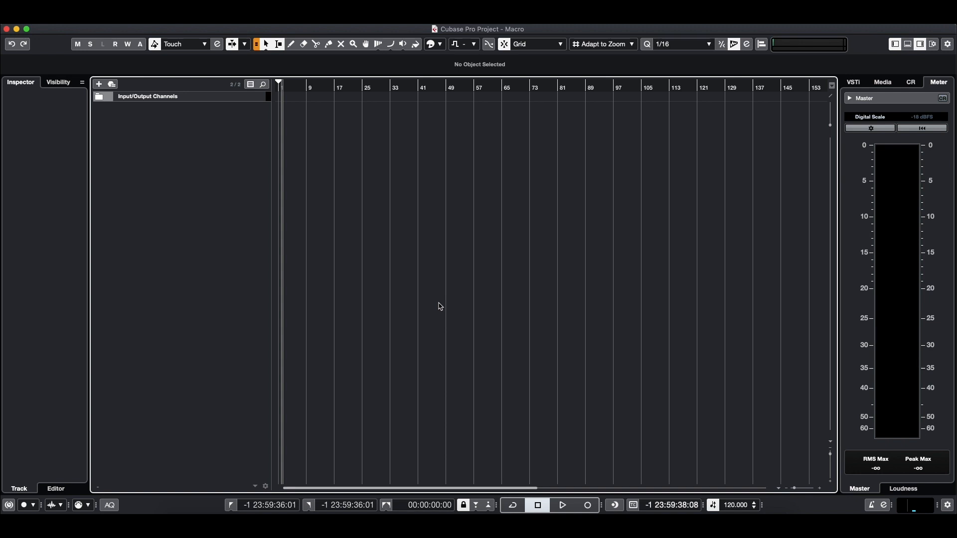
Open the Key Commands settings and toggle the macros section off and back on
click(99, 23)
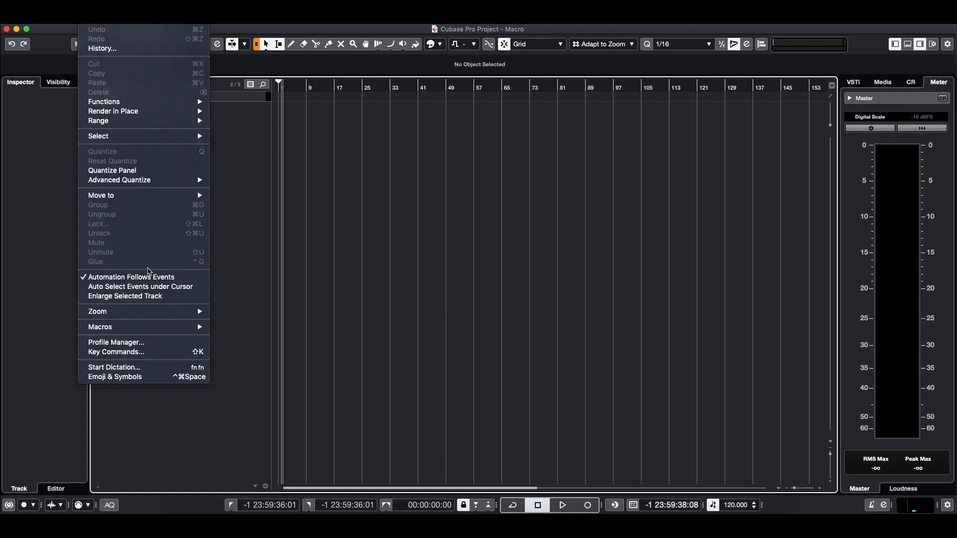
click(158, 352)
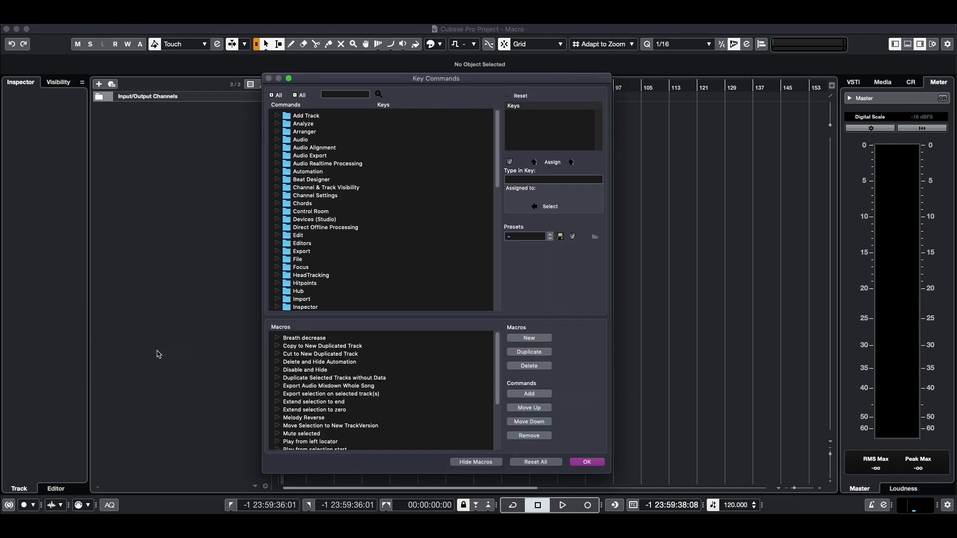
click(476, 462)
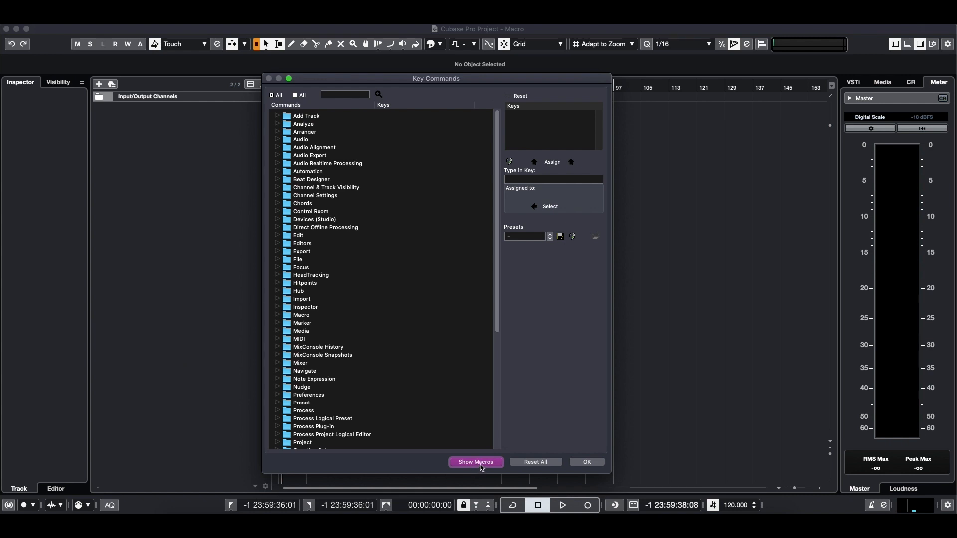
click(482, 466)
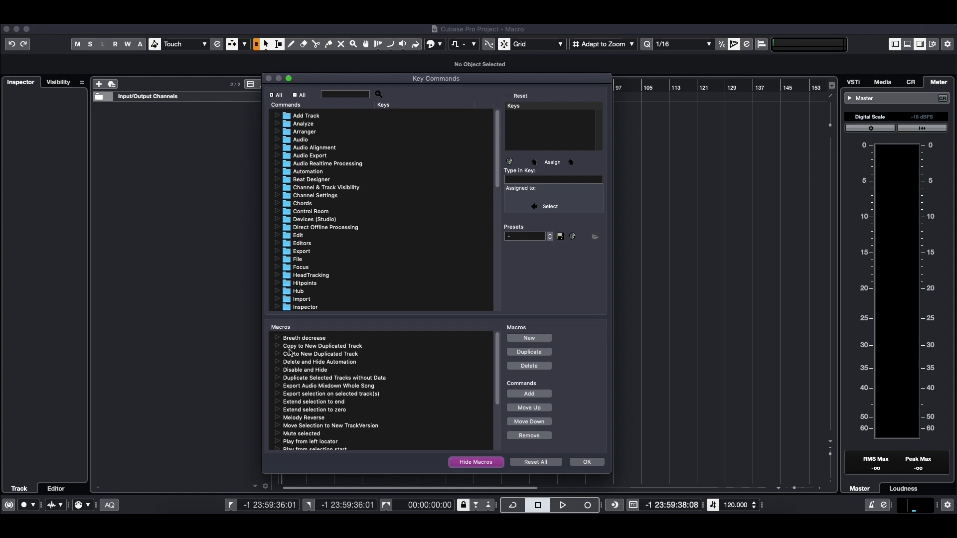
Expand the Delete and Hide Automation macro and the Macro command category to examine their contents
click(278, 362)
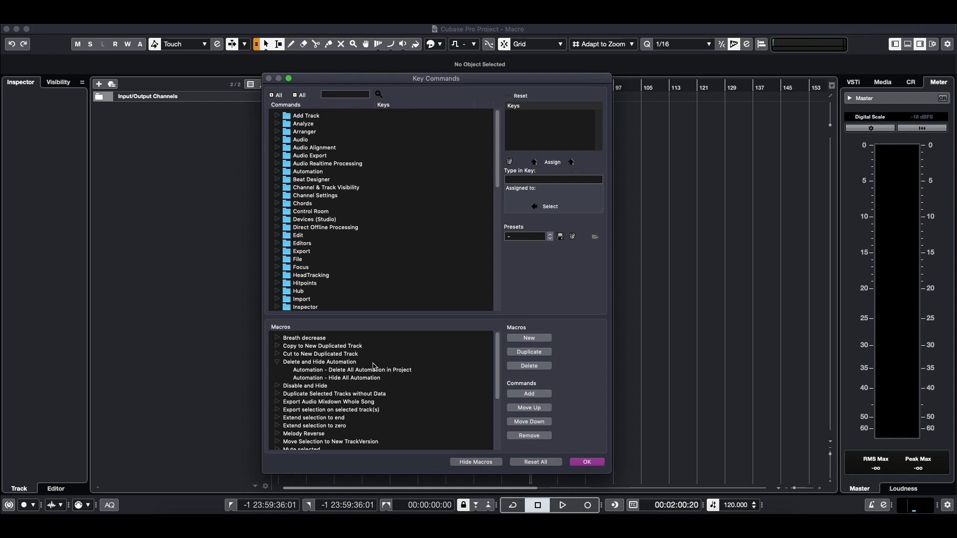
click(348, 363)
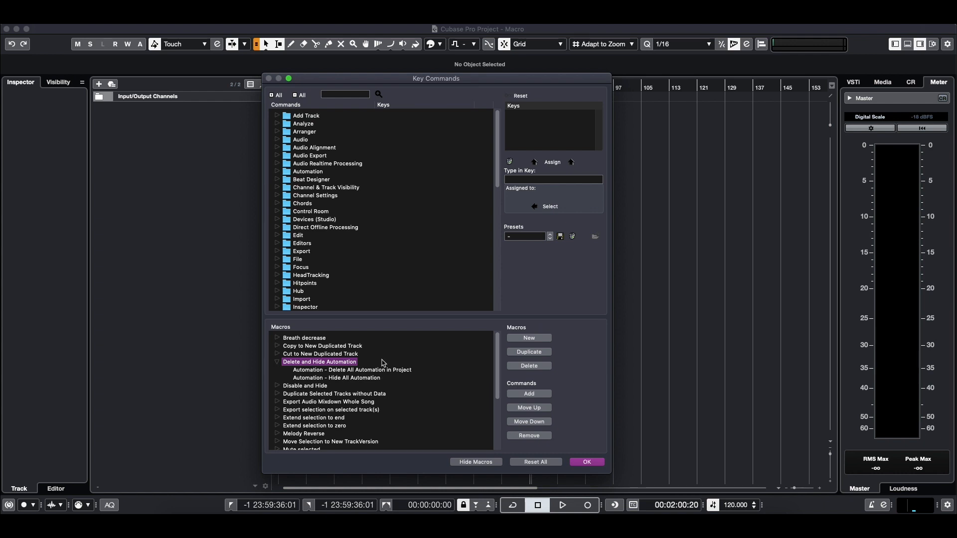
scroll(397, 229, down, 3)
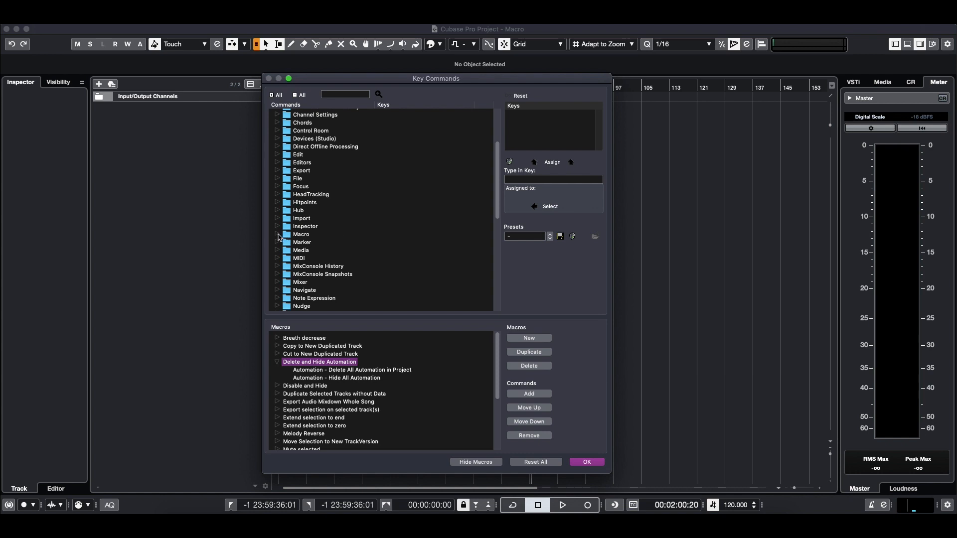
click(278, 236)
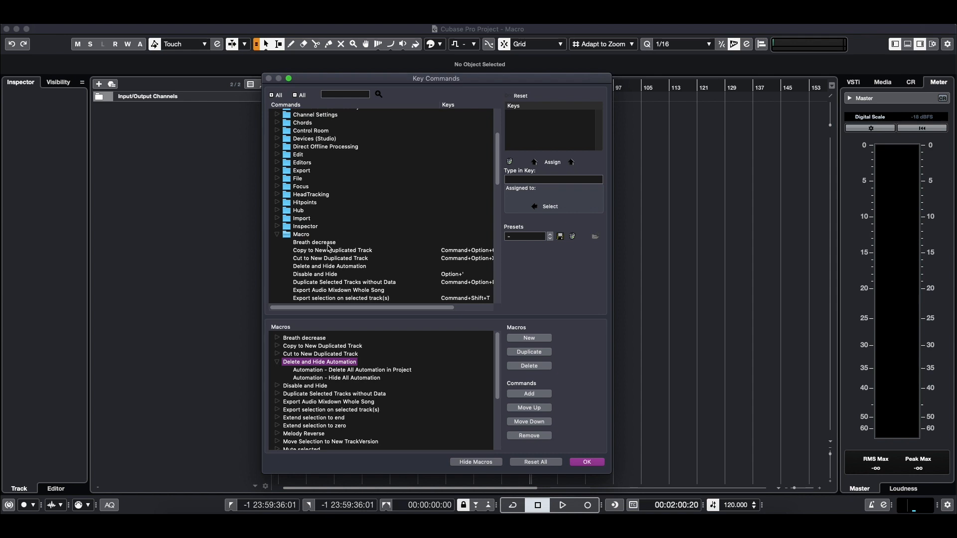
Create a new macro with a duplicate of it, and delete both
click(528, 339)
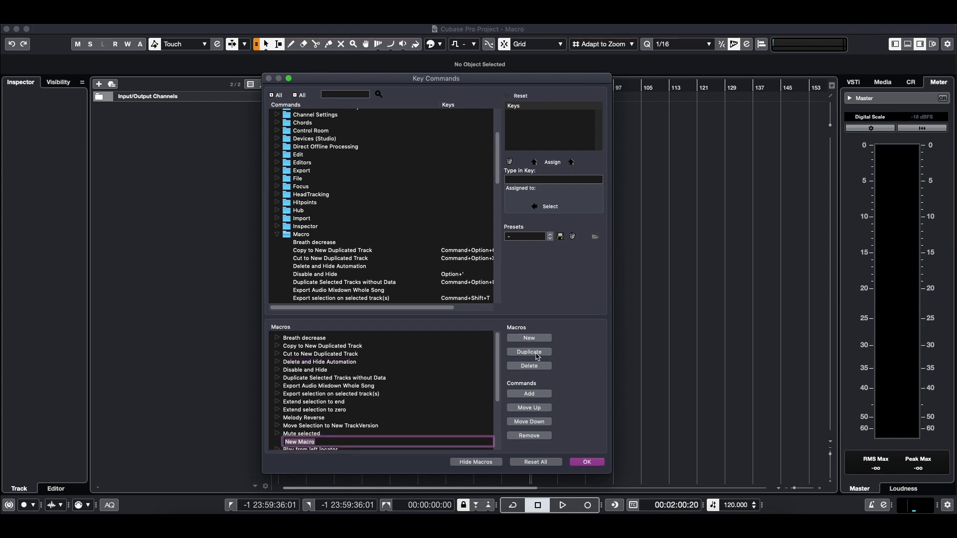
click(536, 355)
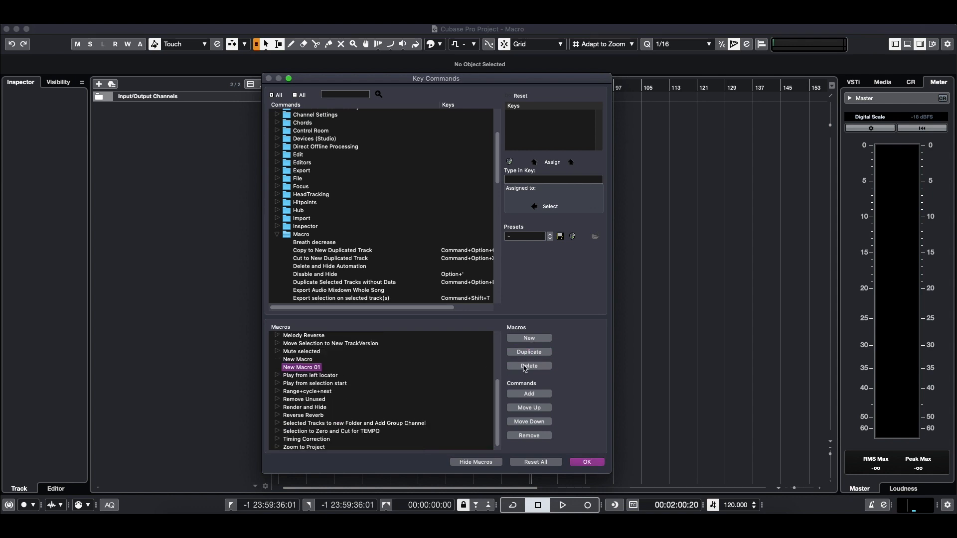
click(524, 368)
click(299, 363)
click(519, 369)
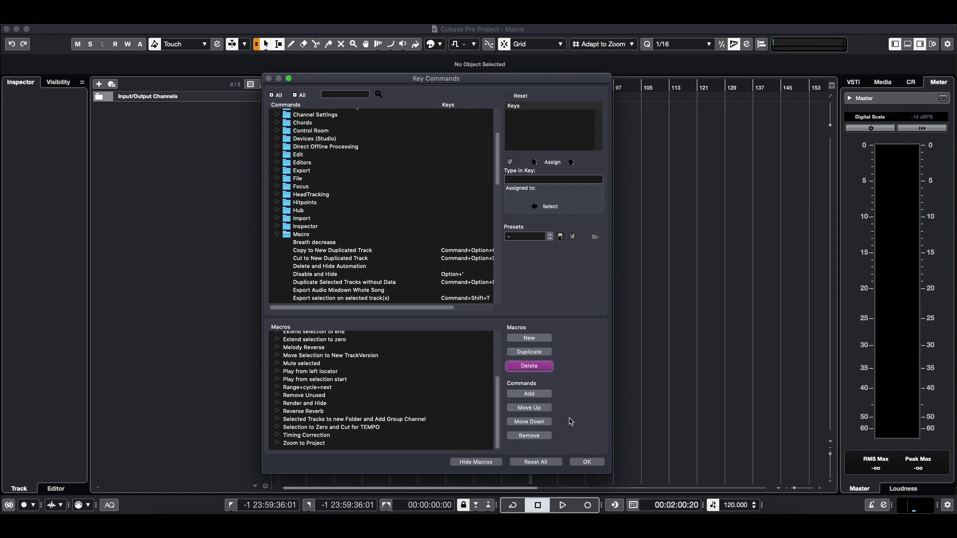
Add the Inspector command Open Next Section to the Zoom to Project macro and remove it again
click(277, 442)
click(352, 436)
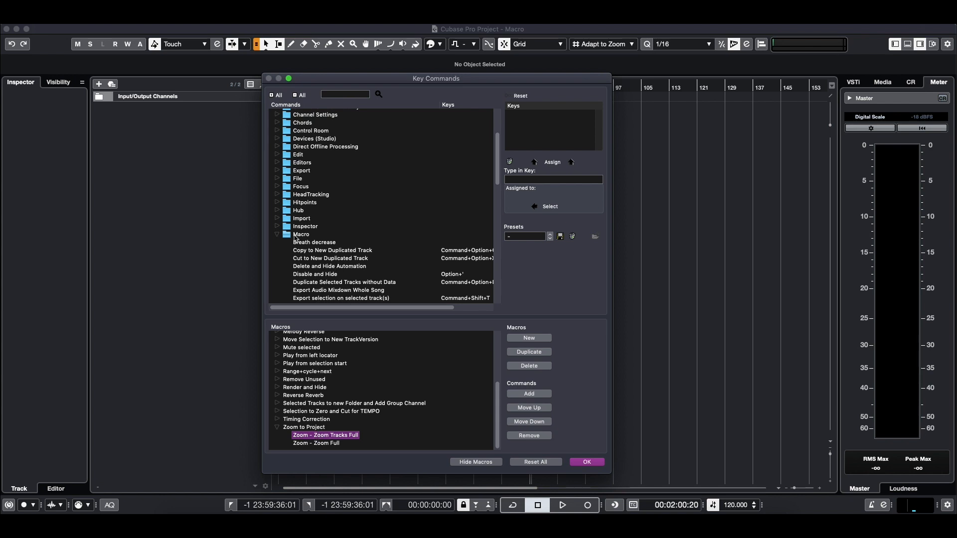
click(278, 225)
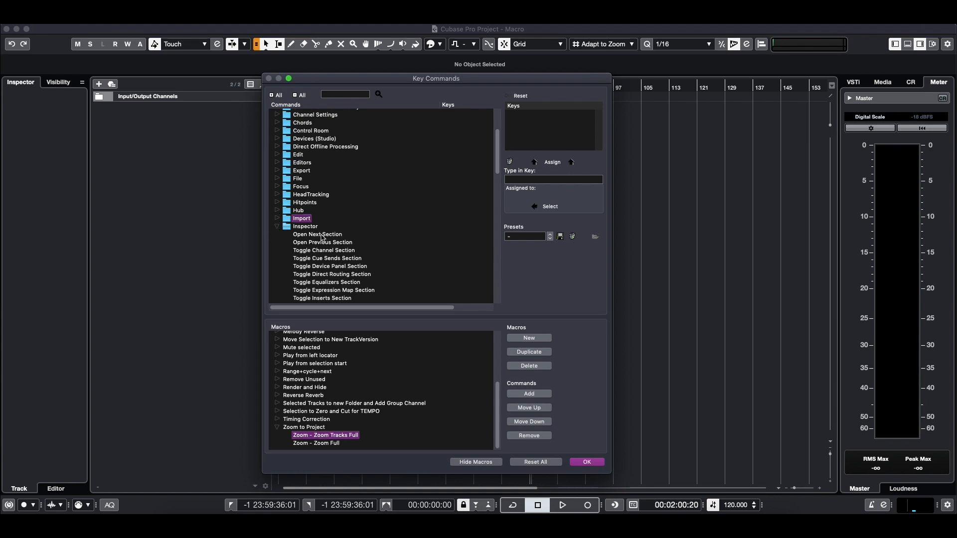
click(320, 235)
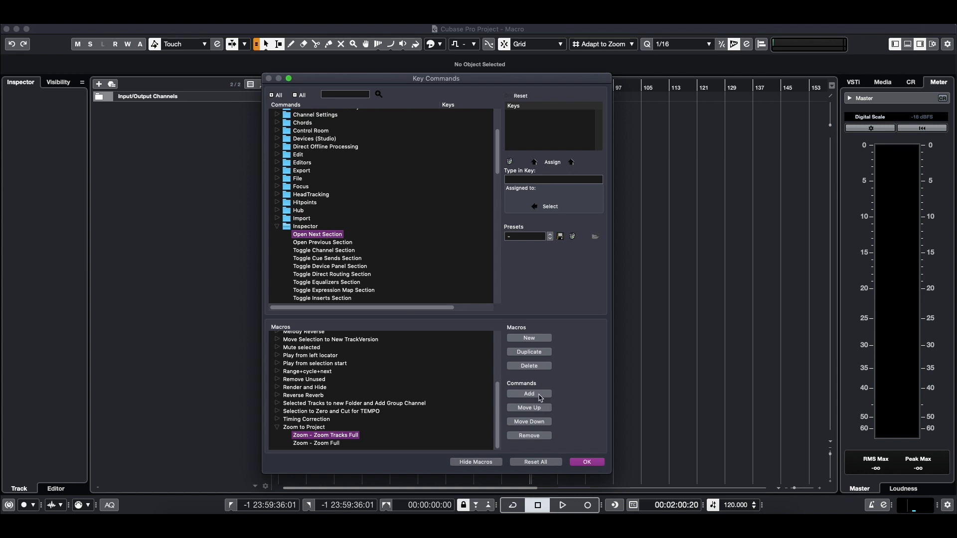
click(540, 396)
scroll(409, 439, down, 1)
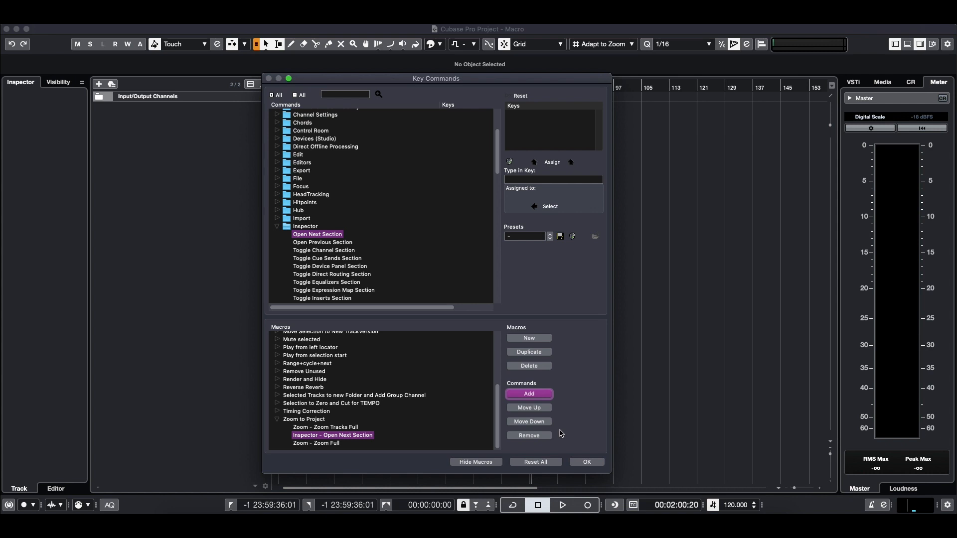
click(539, 436)
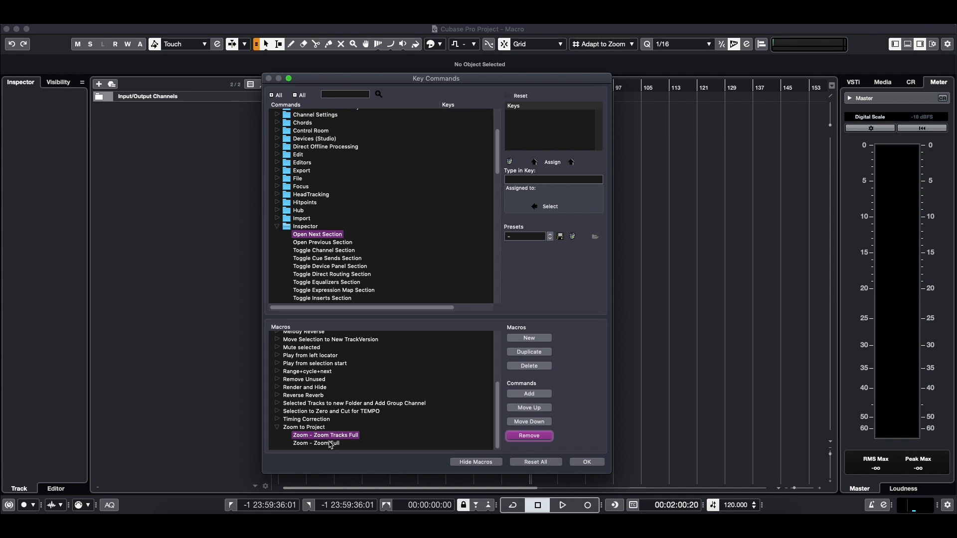
Move Zoom Tracks Full down and back up within the Zoom to Project macro, and close the Key Commands
click(528, 422)
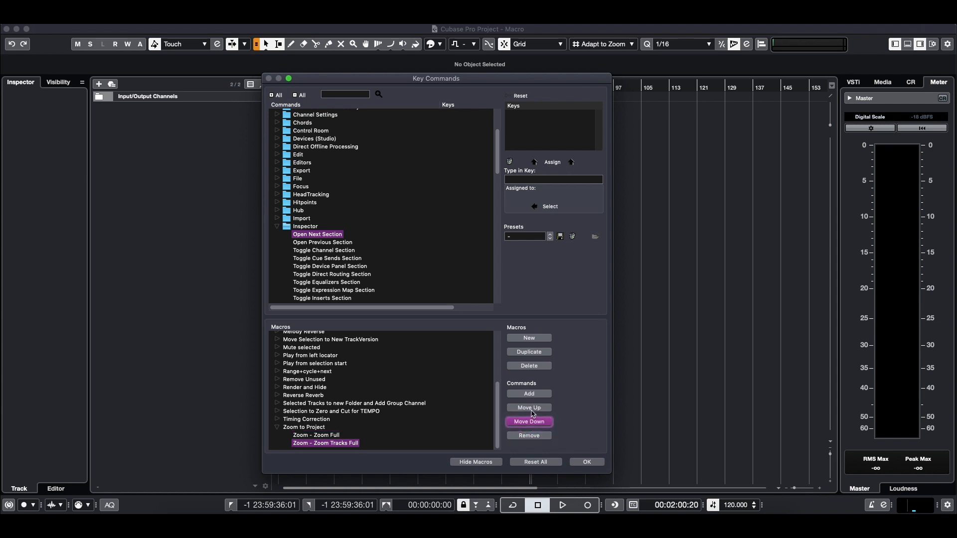
click(532, 411)
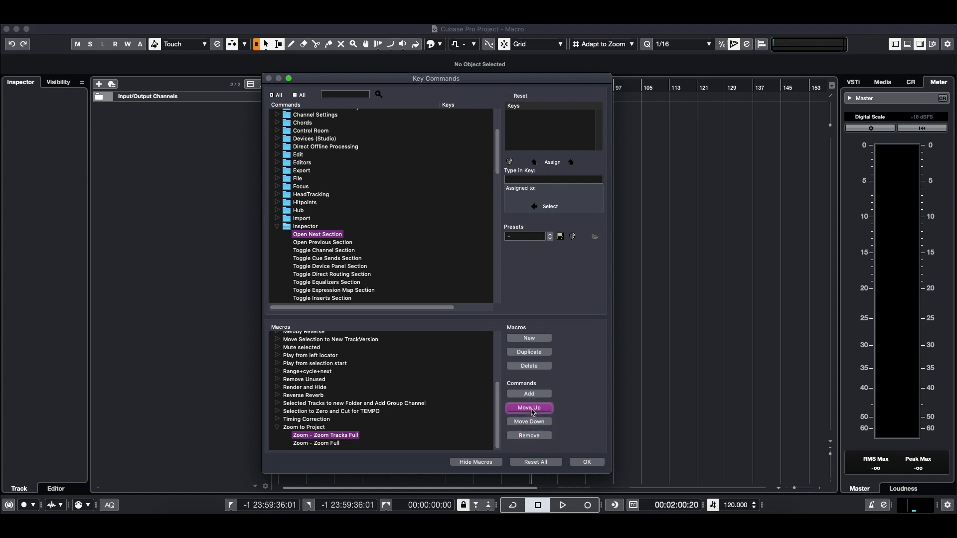
click(599, 463)
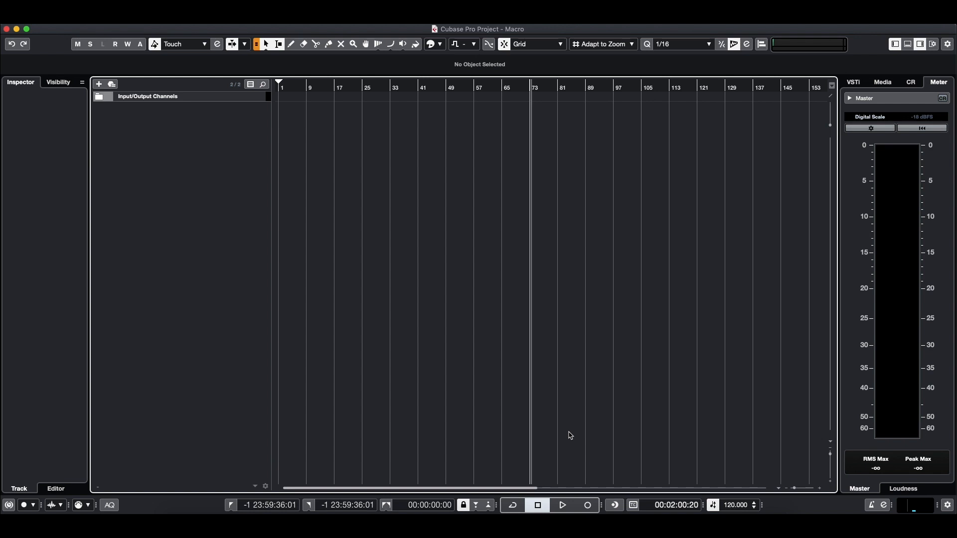
Run the Play from left locator macro and stop the playback
click(89, 19)
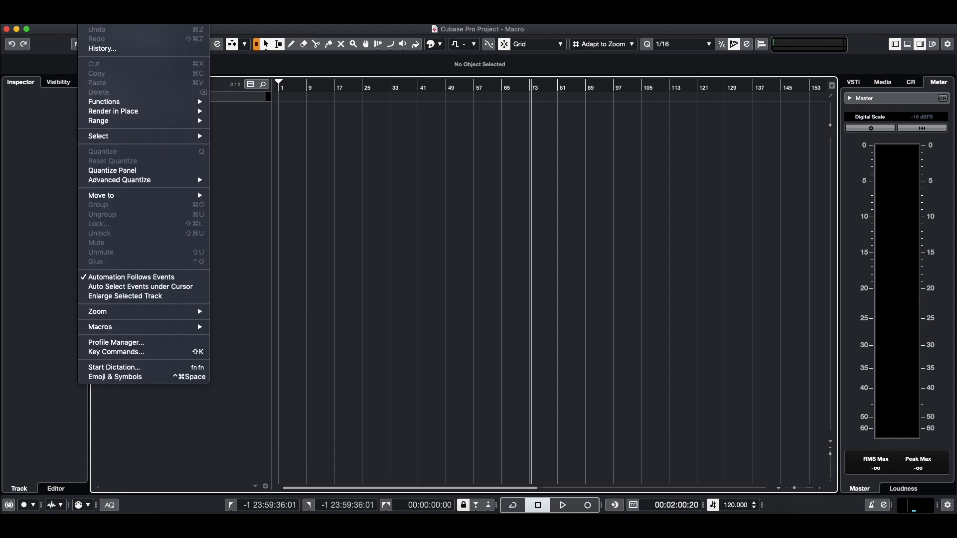
mouse_move(129, 326)
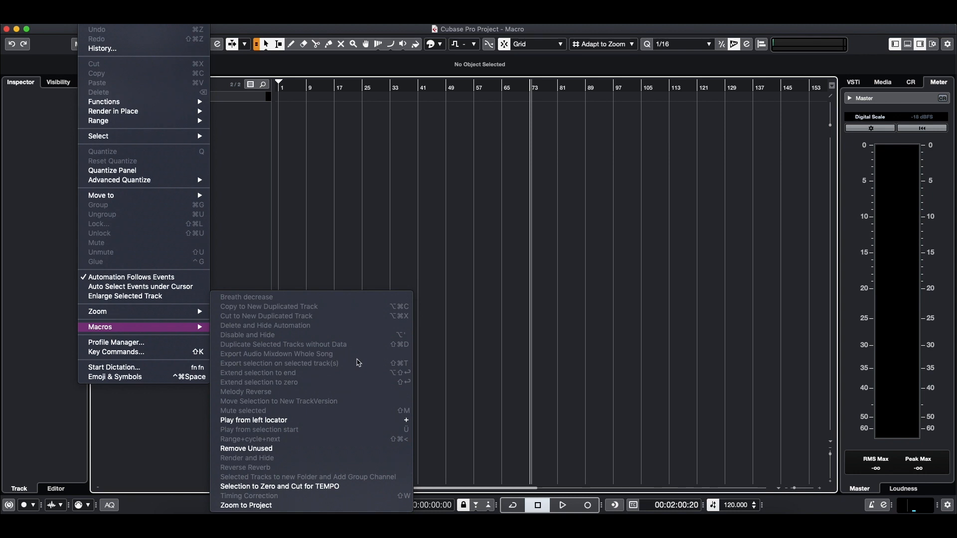
click(293, 421)
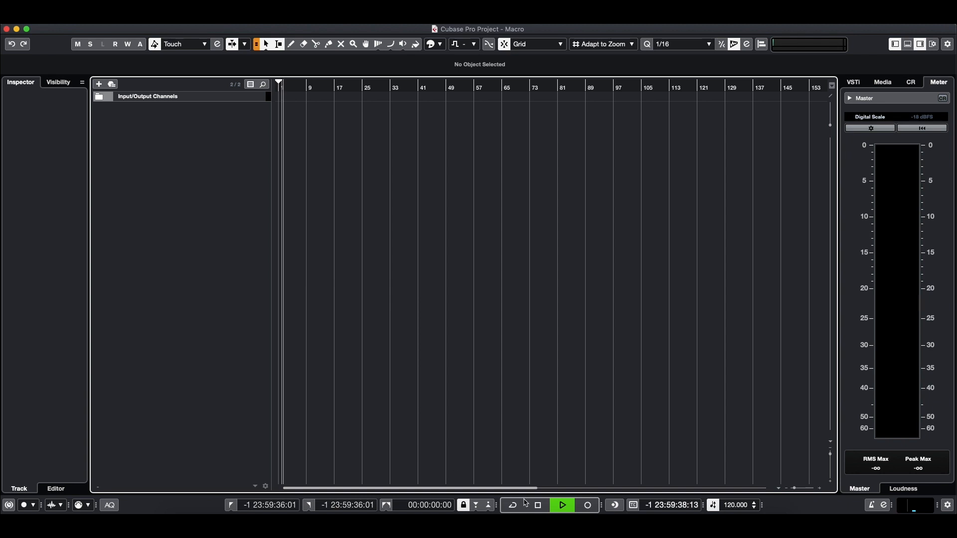
click(537, 505)
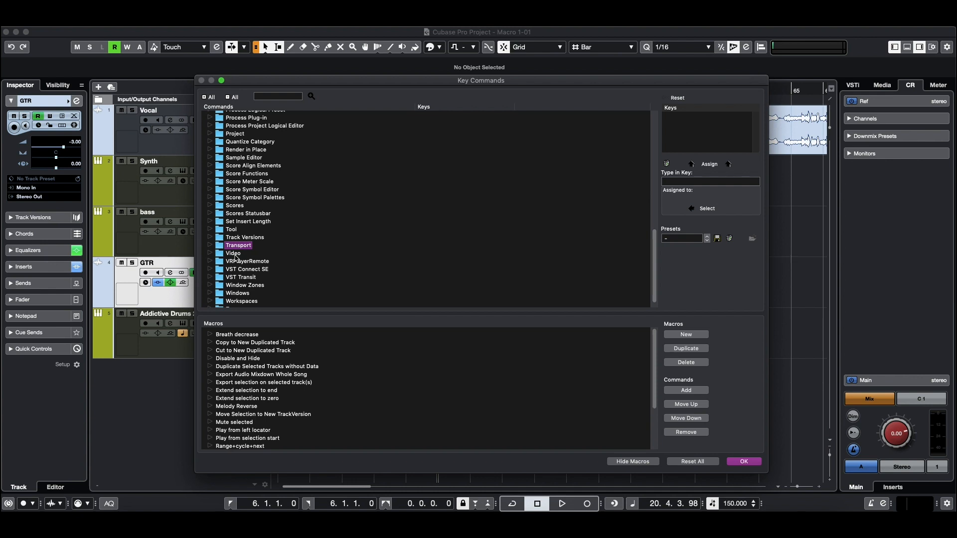
Expand the Duplicate Selected Tracks without Data macro to examine its commands
click(220, 367)
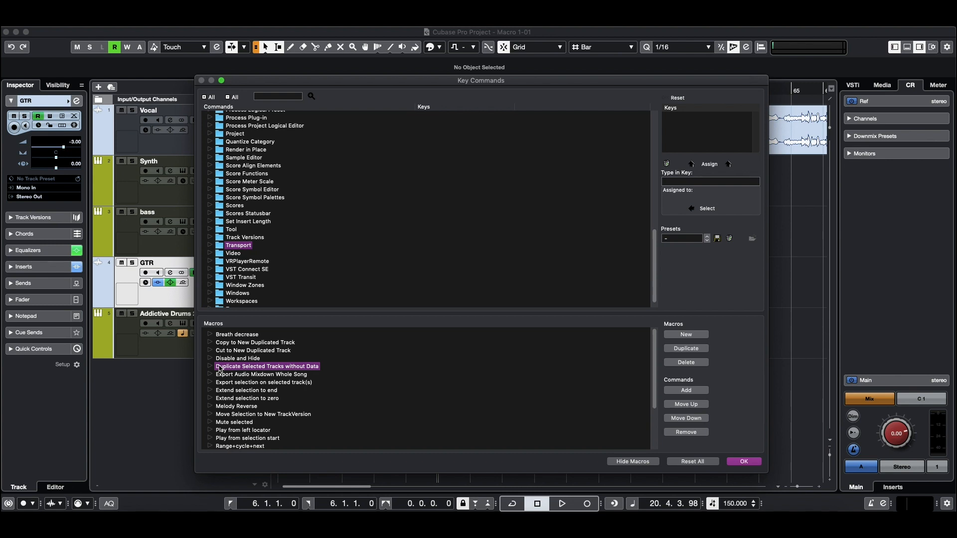
click(209, 367)
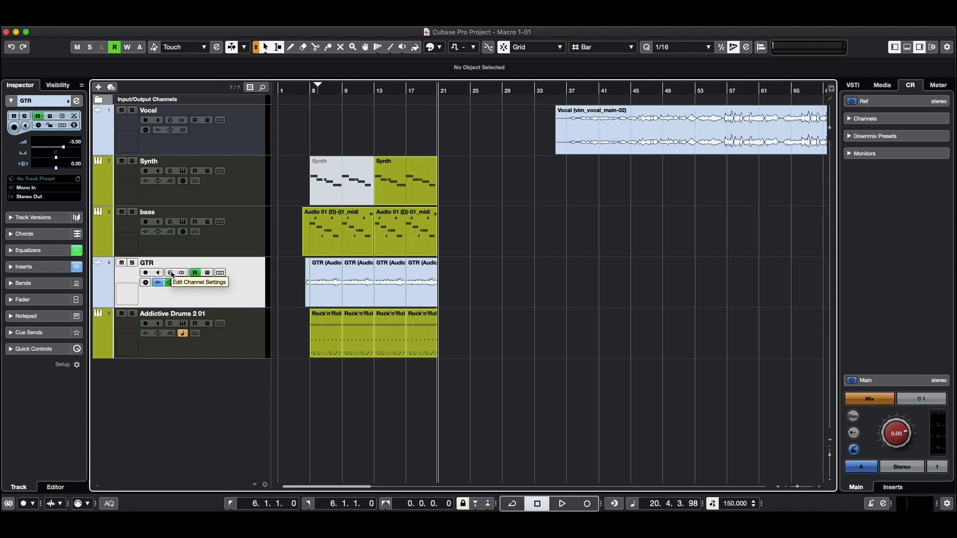
Check the GTR track's channel settings and run the Duplicate Selected Tracks without Data macro on that track
click(171, 274)
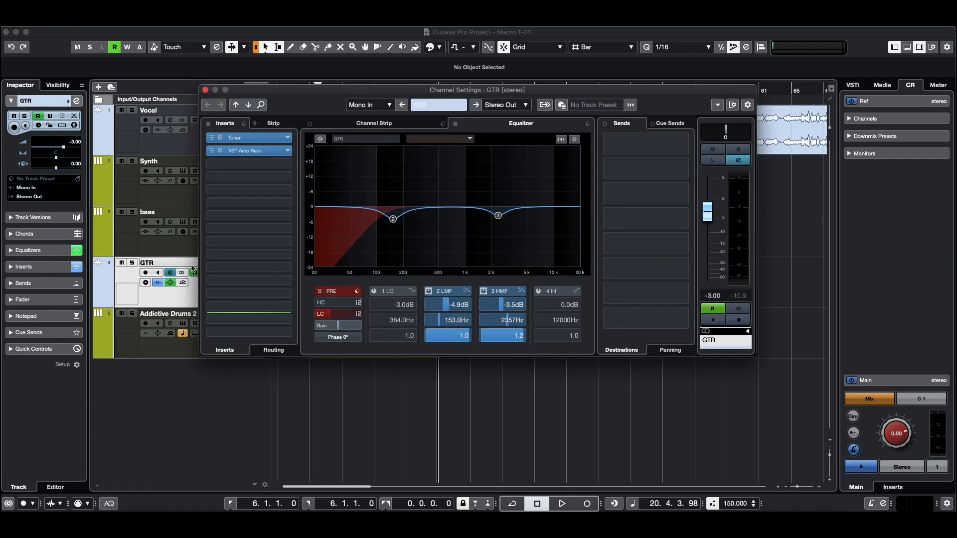
click(206, 89)
click(87, 28)
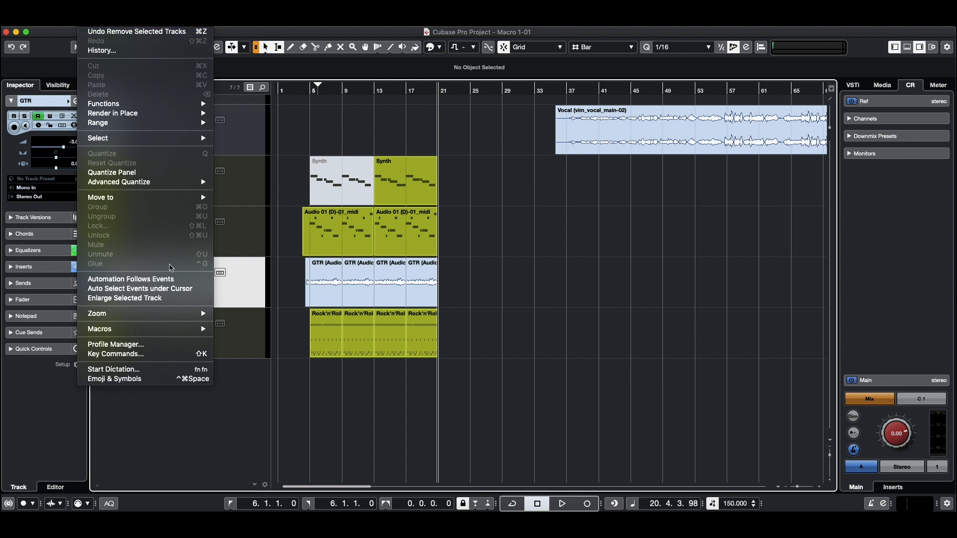
mouse_move(153, 332)
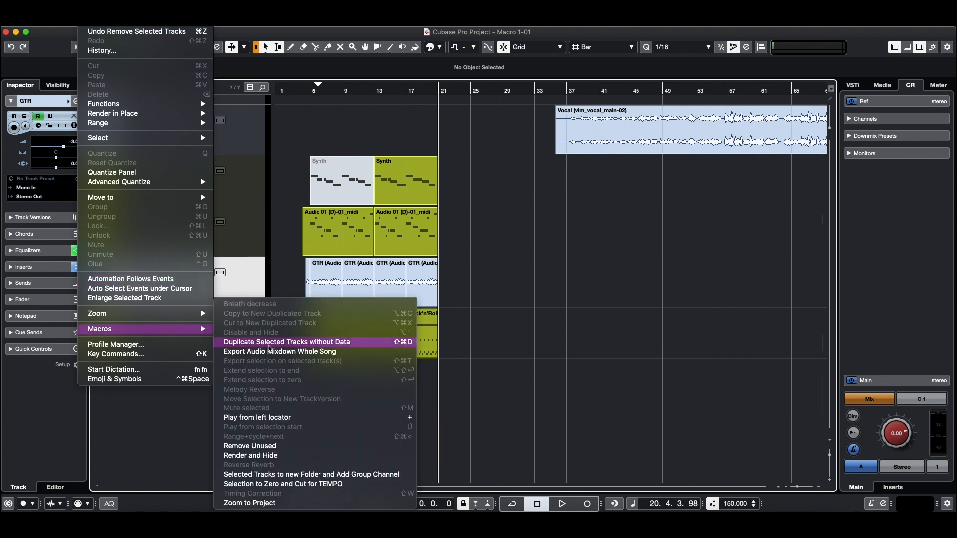
click(268, 343)
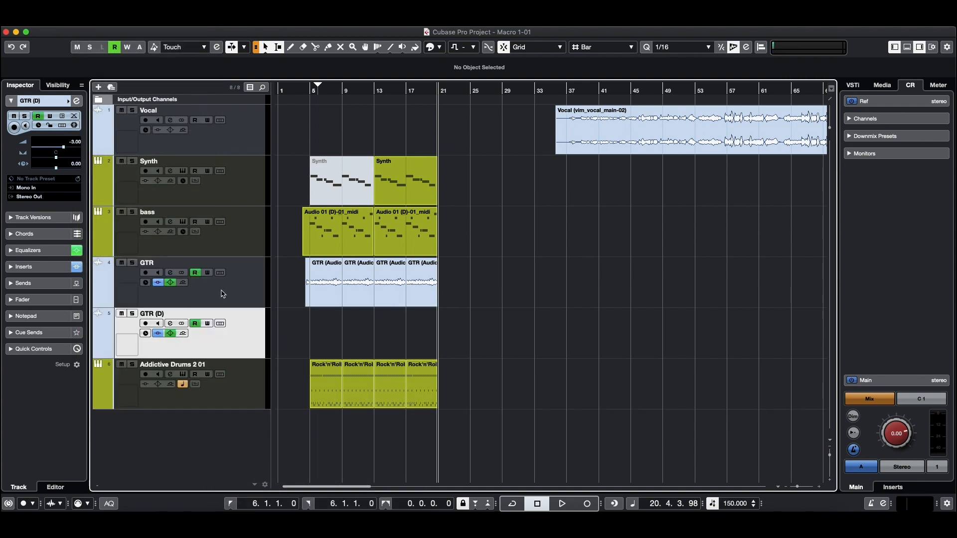
Examine the inserts and equalizer in the channel settings of the duplicated track GTR (D), and close them
click(171, 323)
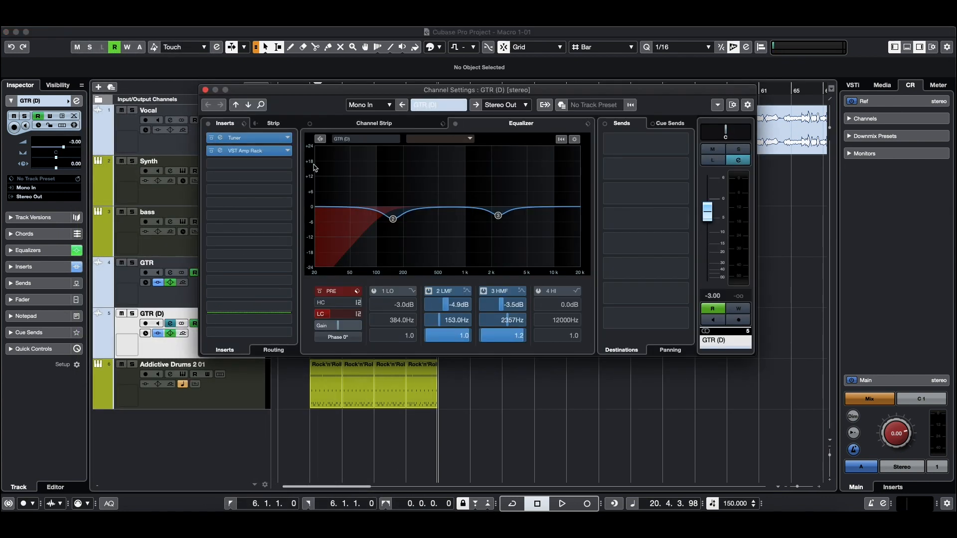
click(204, 90)
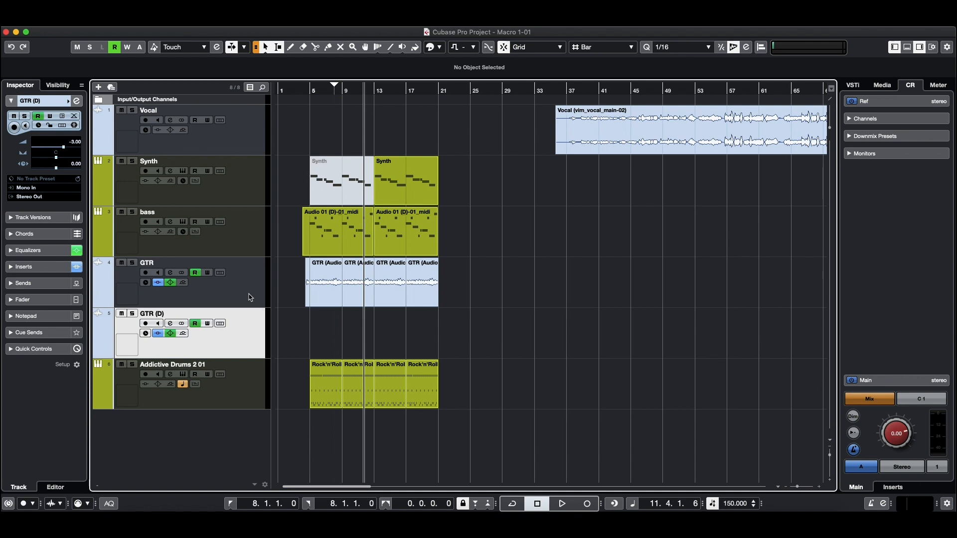
Run the Selected Tracks to new Folder and Add Group Channel macro on the GTR and GTR (D) tracks, naming the group GTRS
shift+click(249, 298)
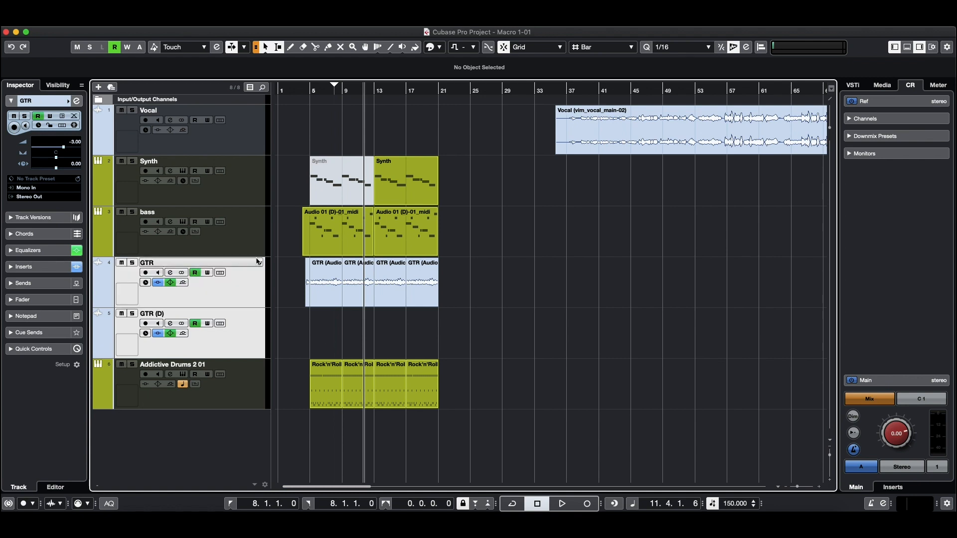
right_click(252, 291)
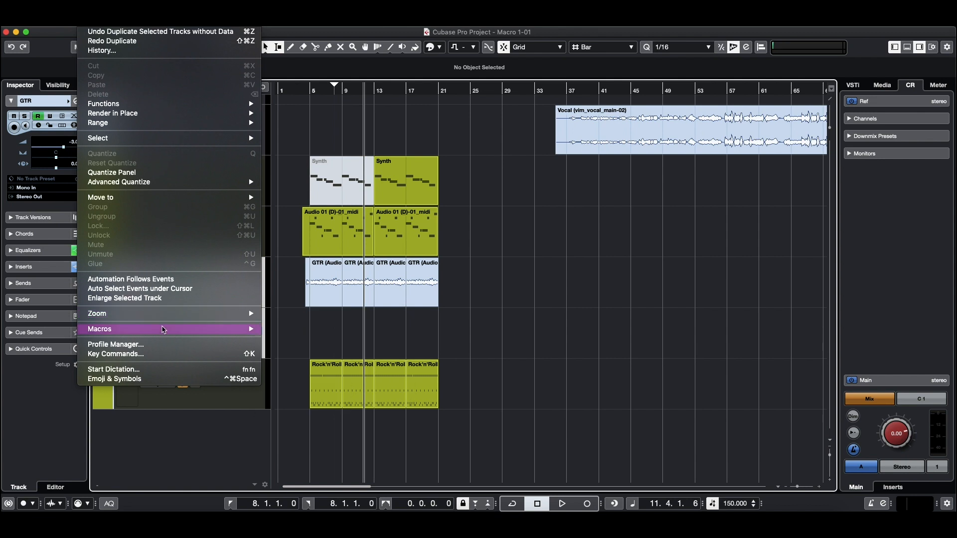
mouse_move(163, 330)
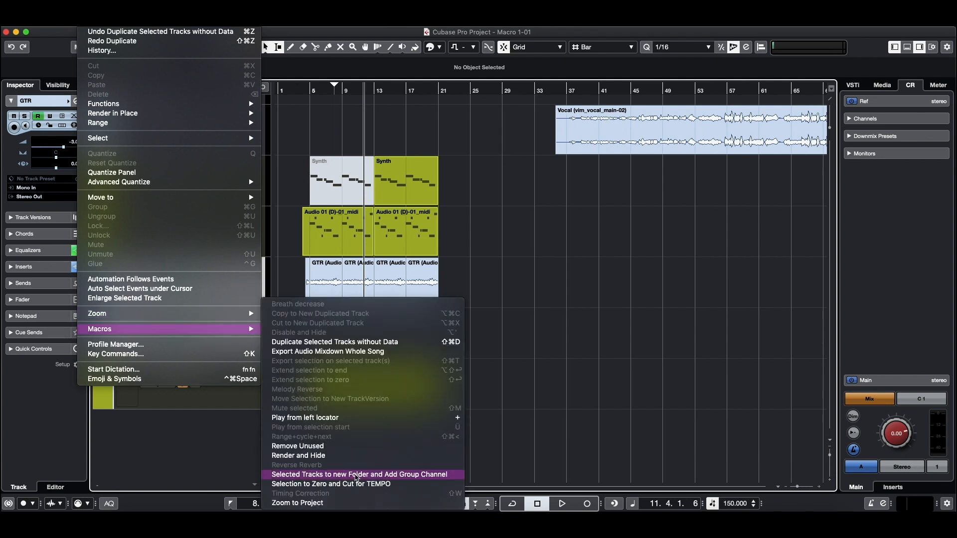
click(356, 476)
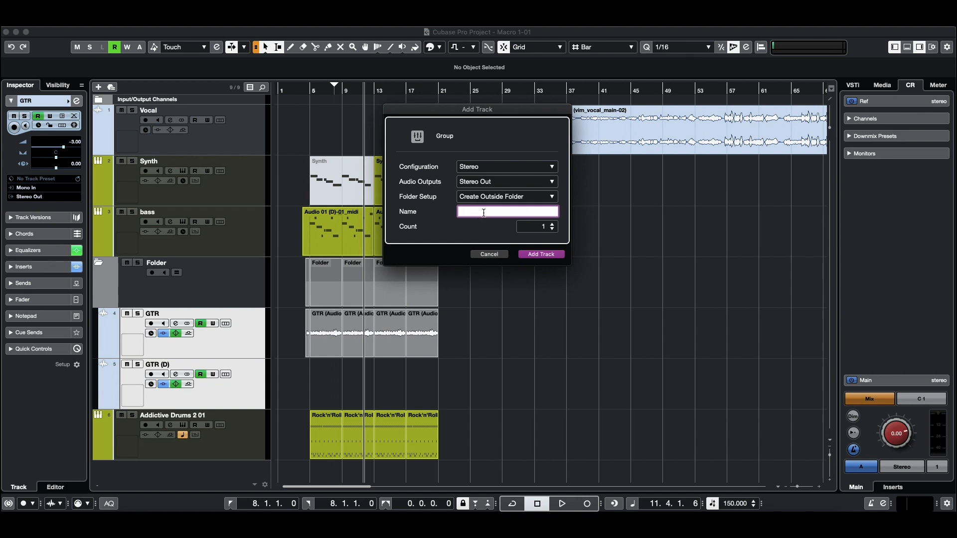
text(GTRS)
key(Return)
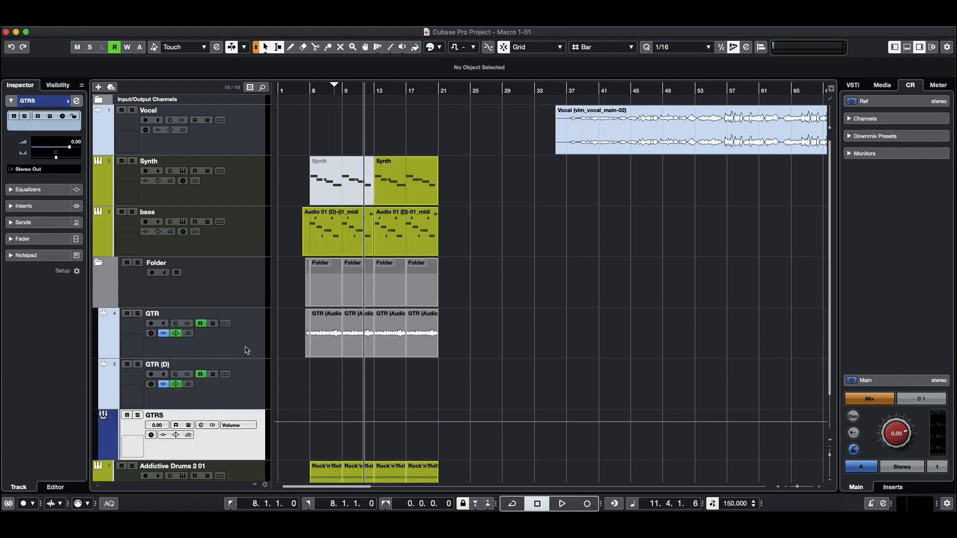
Collapse and reopen the new folder track that holds the guitar tracks, and rename the folder GTRS
key(Up)
click(260, 444)
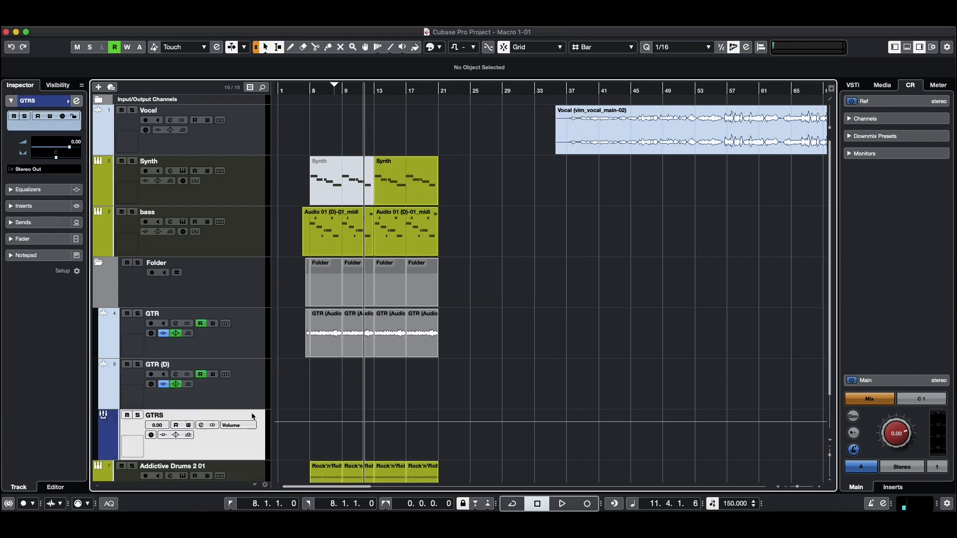
click(247, 303)
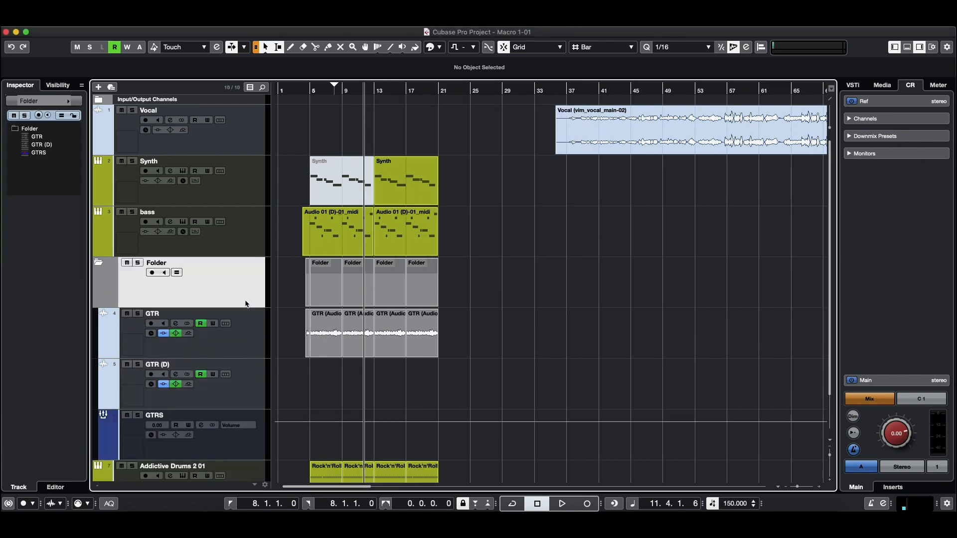
click(98, 264)
click(98, 264)
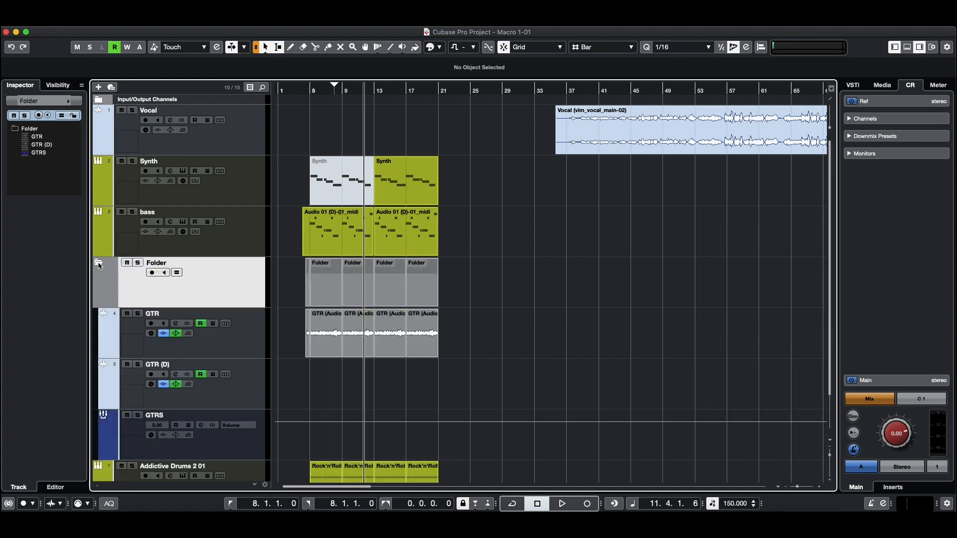
double_click(156, 264)
text(GTRS)
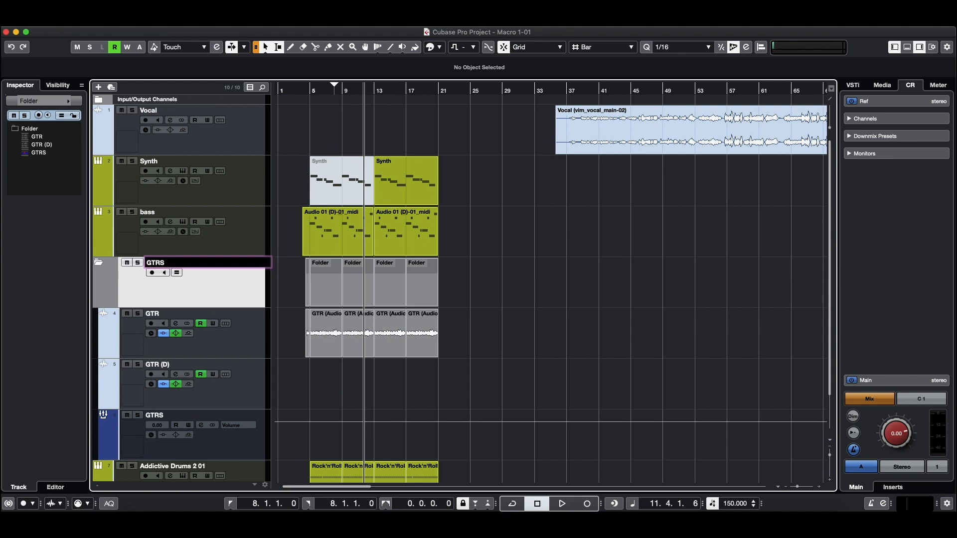
key(Return)
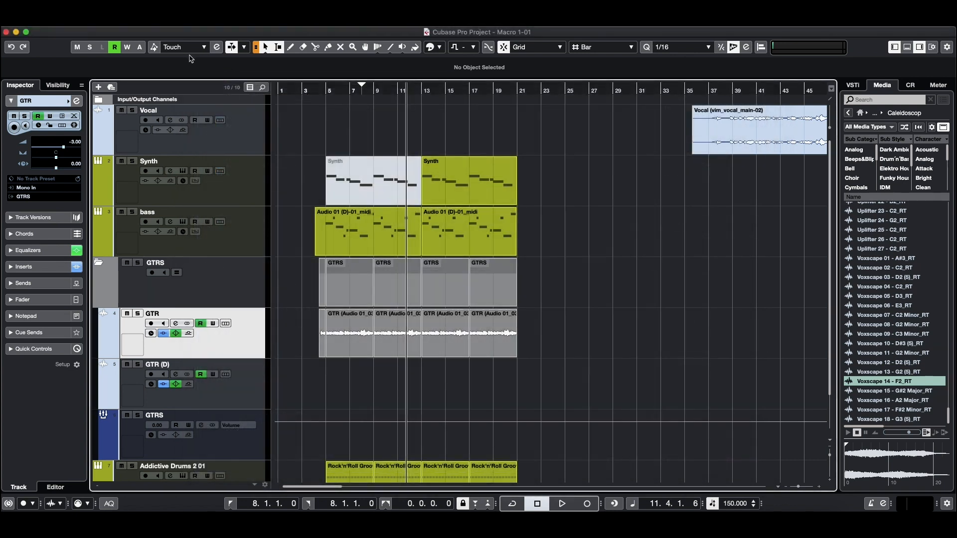
Run the Remove Unused macro, move the unused clips to the Pool's trash and erase their files from the hard disk
click(92, 22)
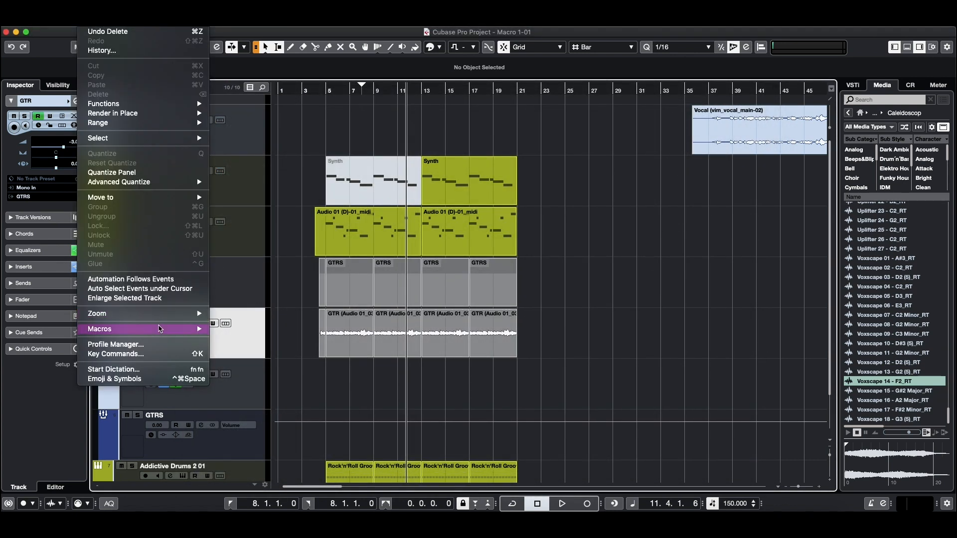
mouse_move(189, 329)
click(253, 446)
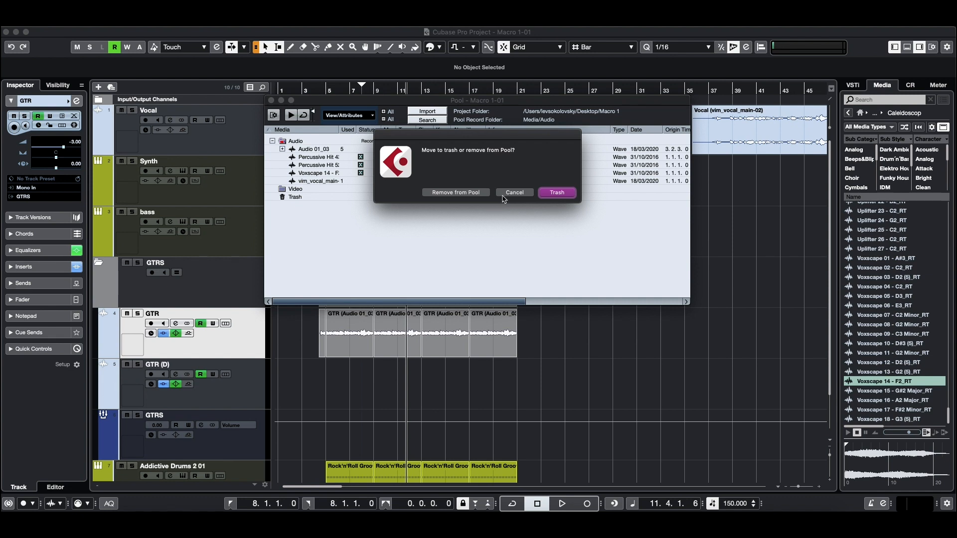
click(557, 193)
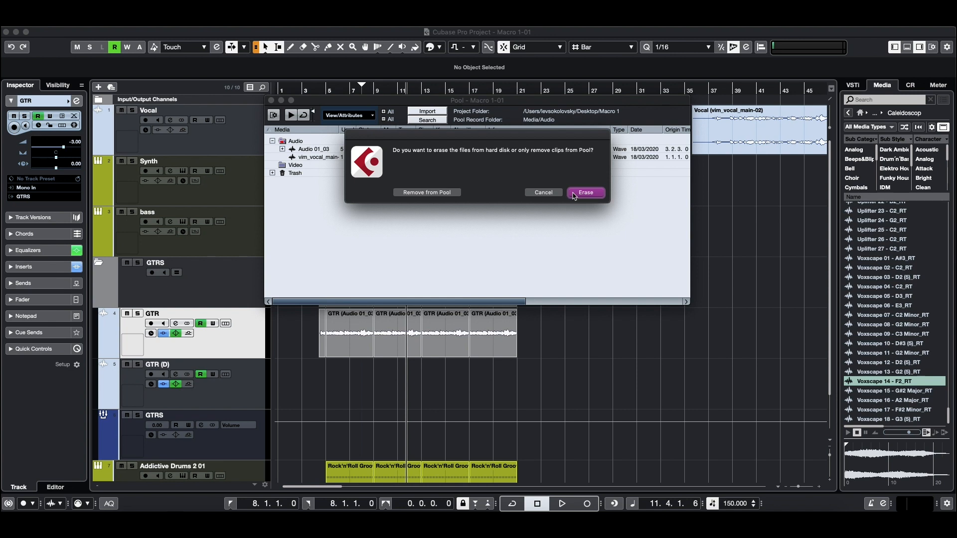
click(573, 194)
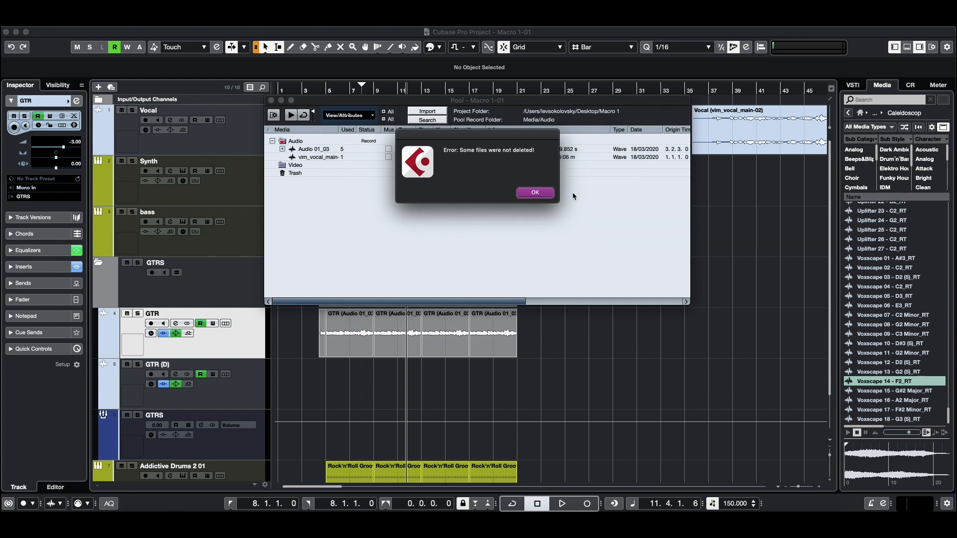
click(535, 194)
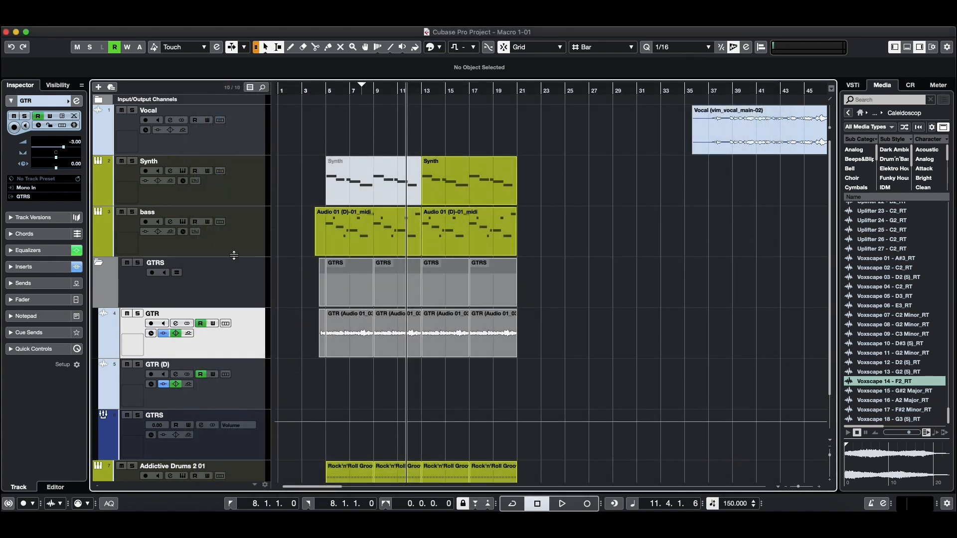
Select the bass track, check the key assigned to the Disable and Hide macro in the Key Commands, and close them
click(243, 241)
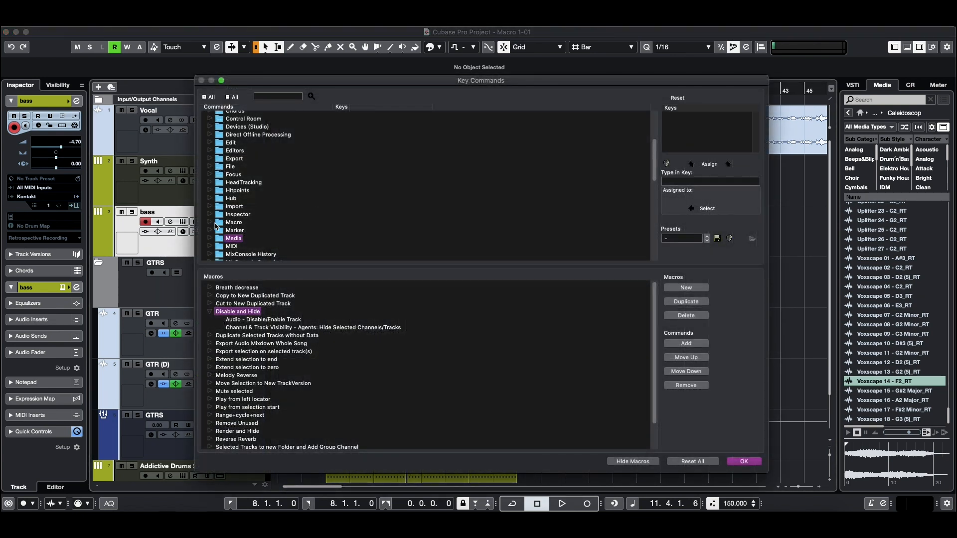
click(210, 223)
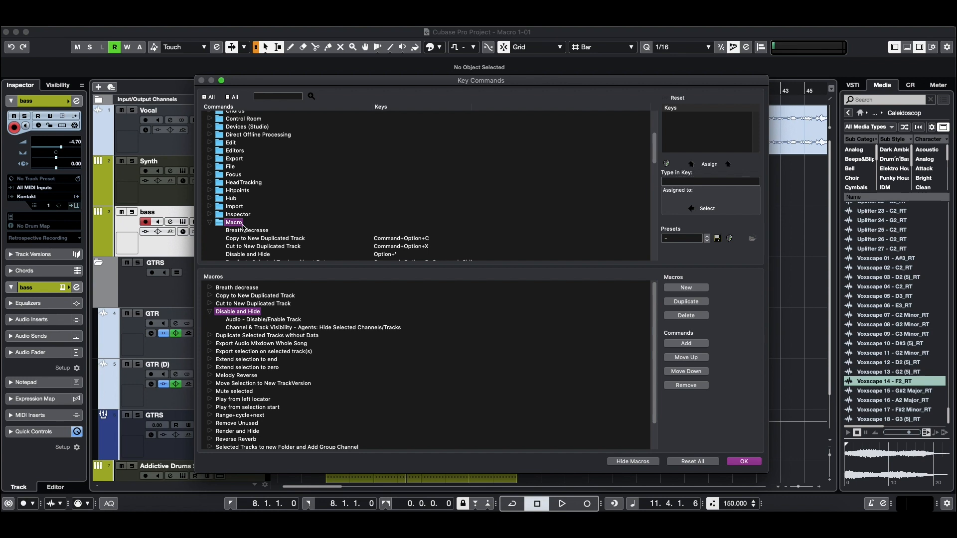
scroll(313, 205, down, 4)
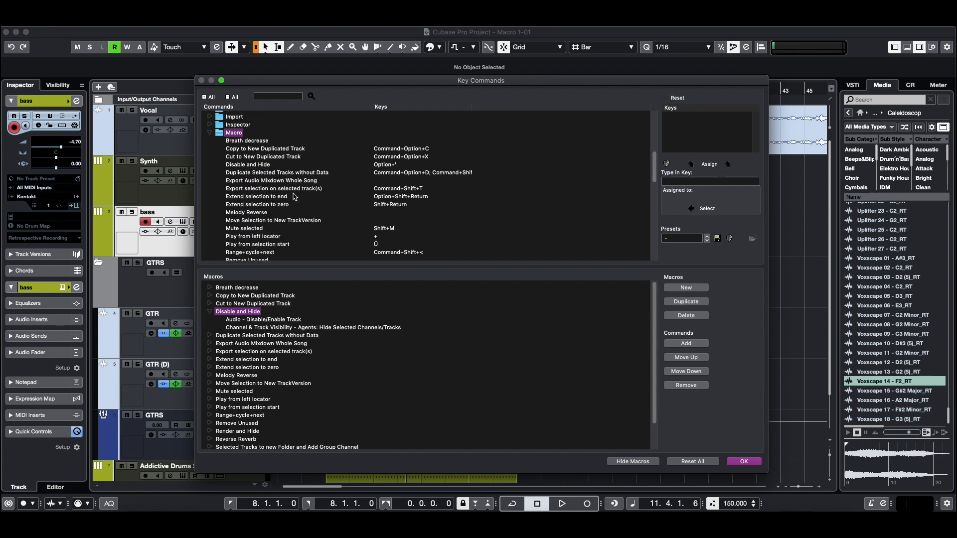
click(268, 166)
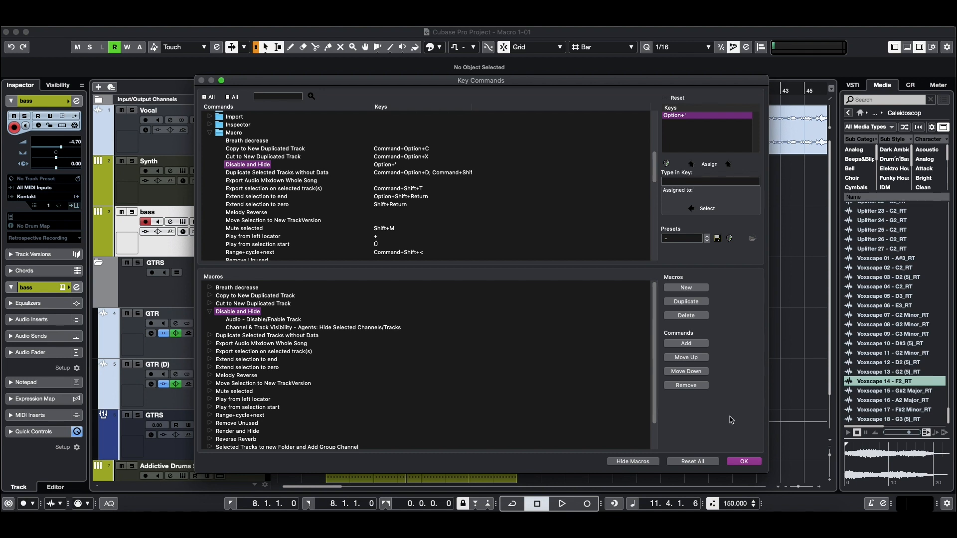
click(743, 461)
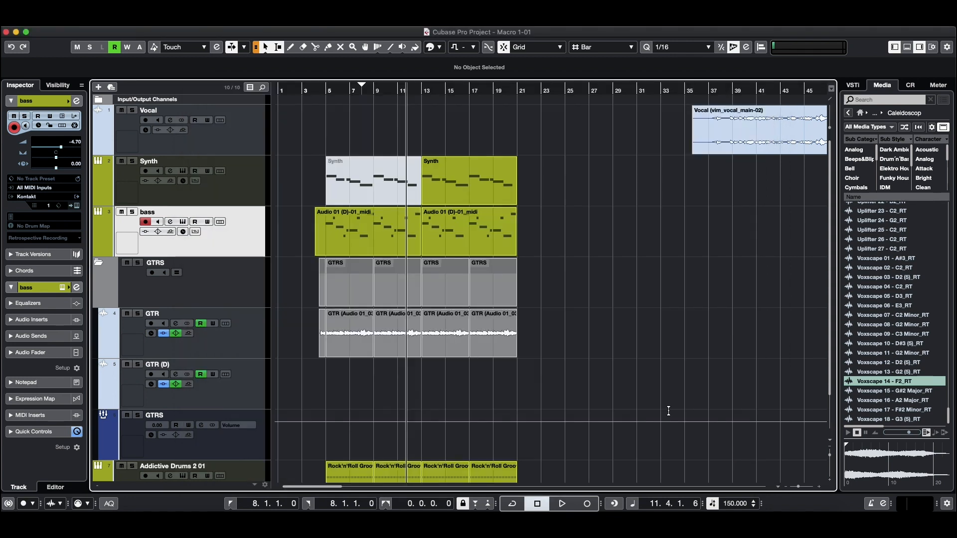
Run the Disable and Hide macro on the Synth and bass tracks, and make both tracks visible again in the visibility list
click(84, 22)
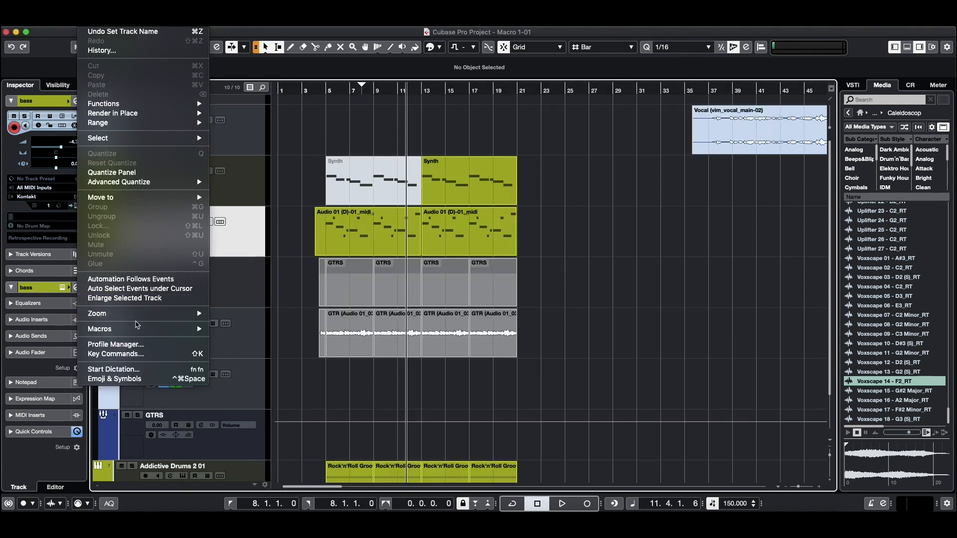
mouse_move(138, 329)
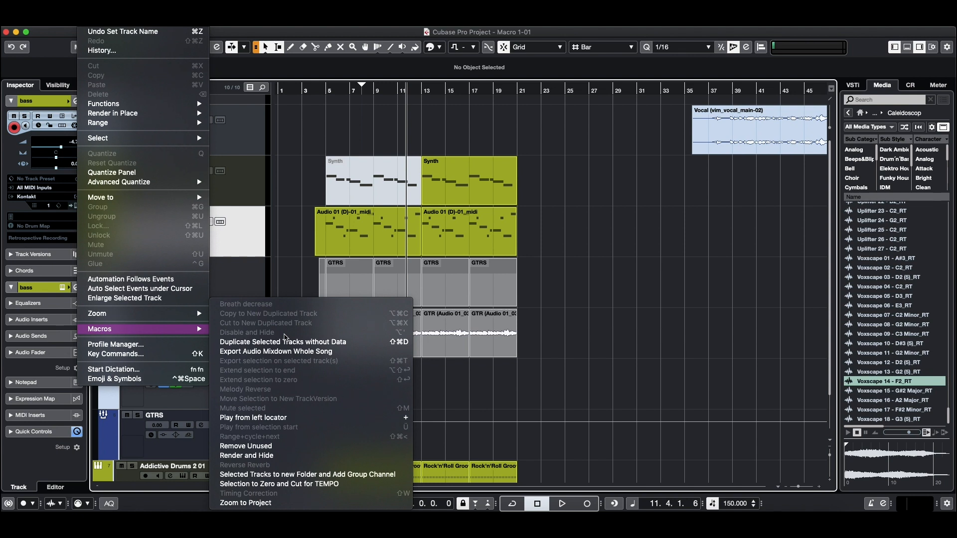
shift+click(238, 181)
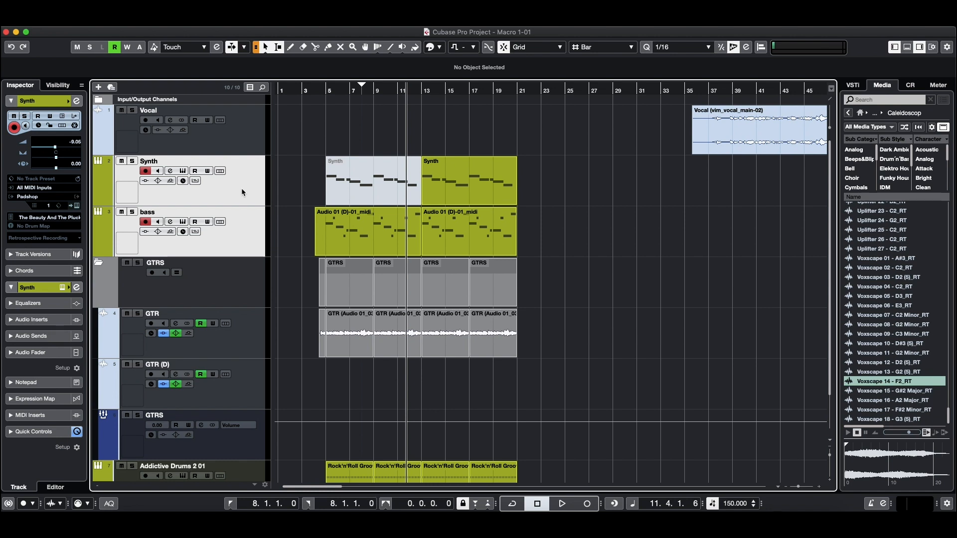
key(Delete)
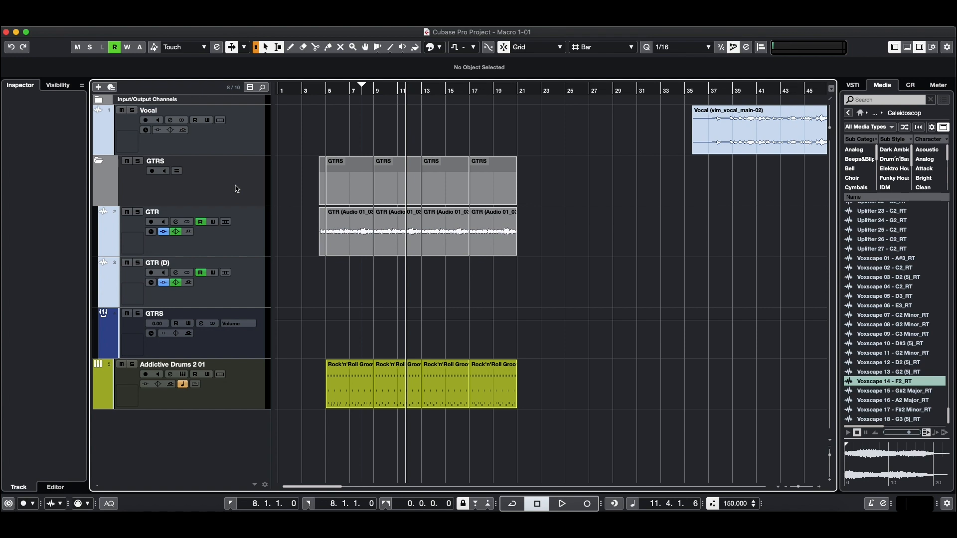
click(58, 84)
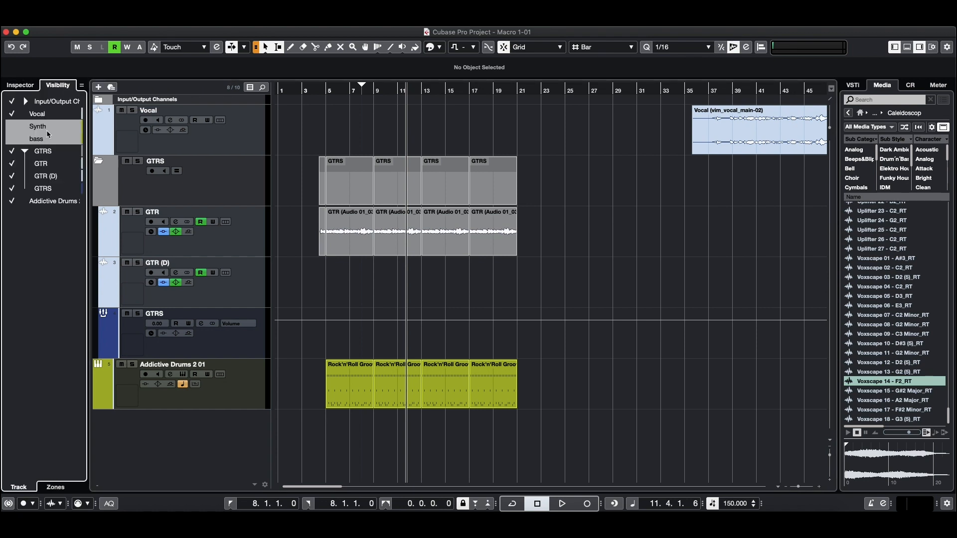
click(14, 130)
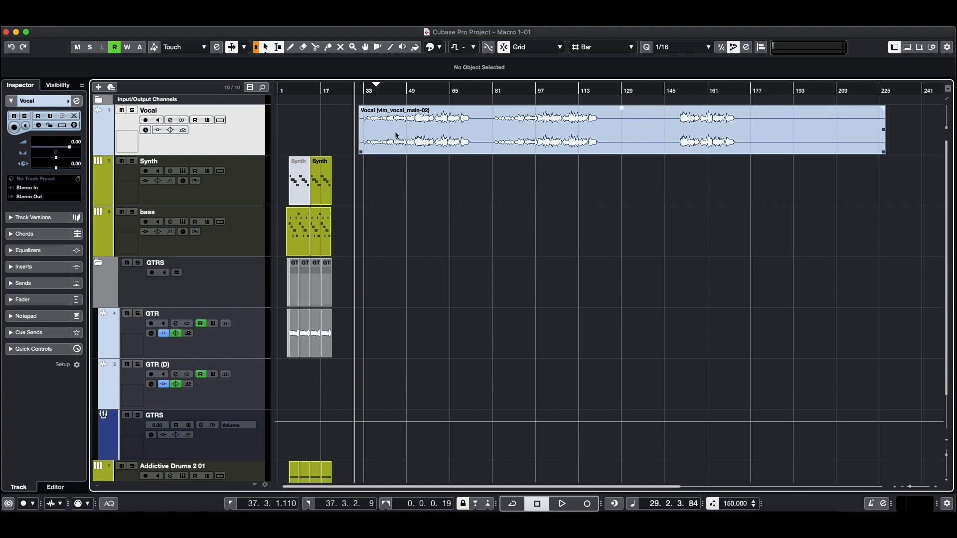
Open the Vocal event in the sample editor and enable Free Warp editing in its AudioWarp settings
double_click(437, 141)
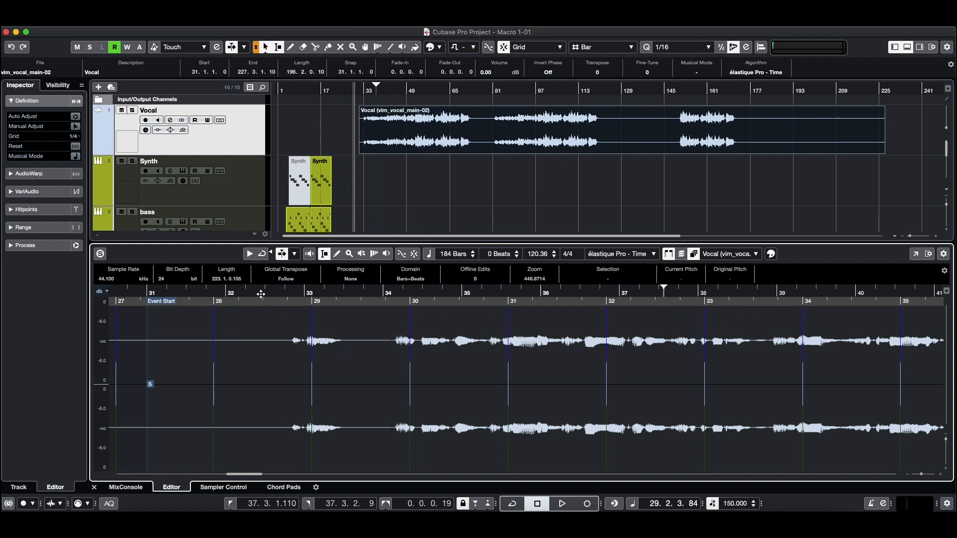
click(37, 174)
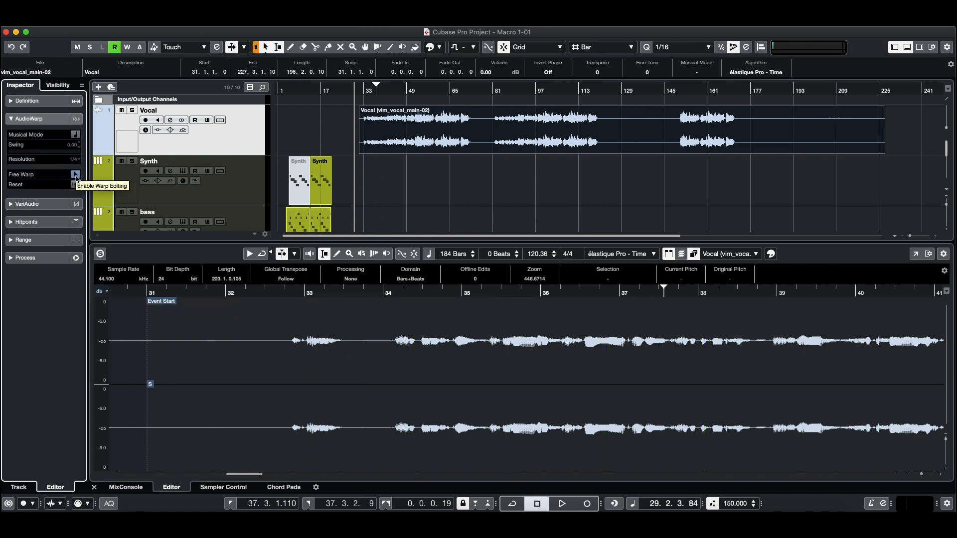
click(75, 175)
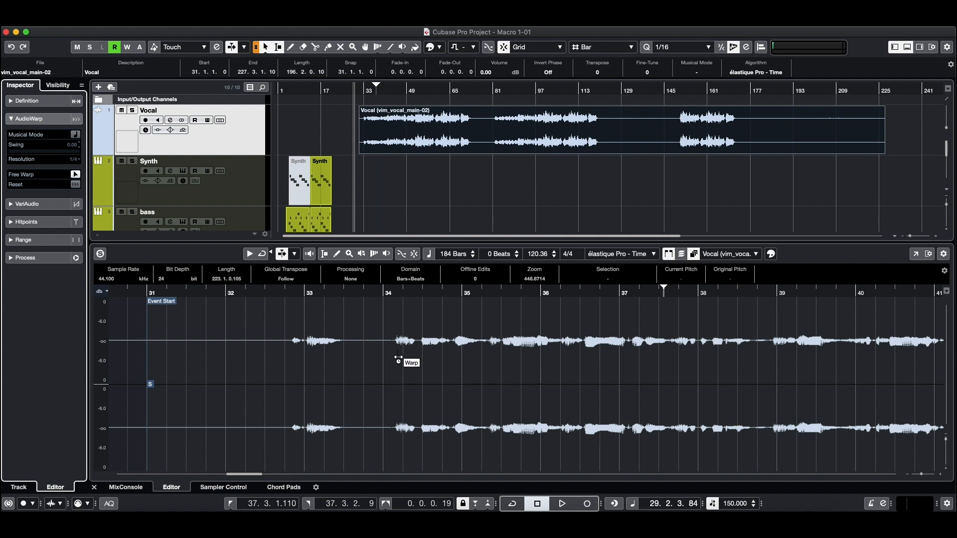
Place a warp marker on the vocal onset just after bar 34 and one on either side, and shift the middle marker slightly earlier
scroll(398, 359, up, 5)
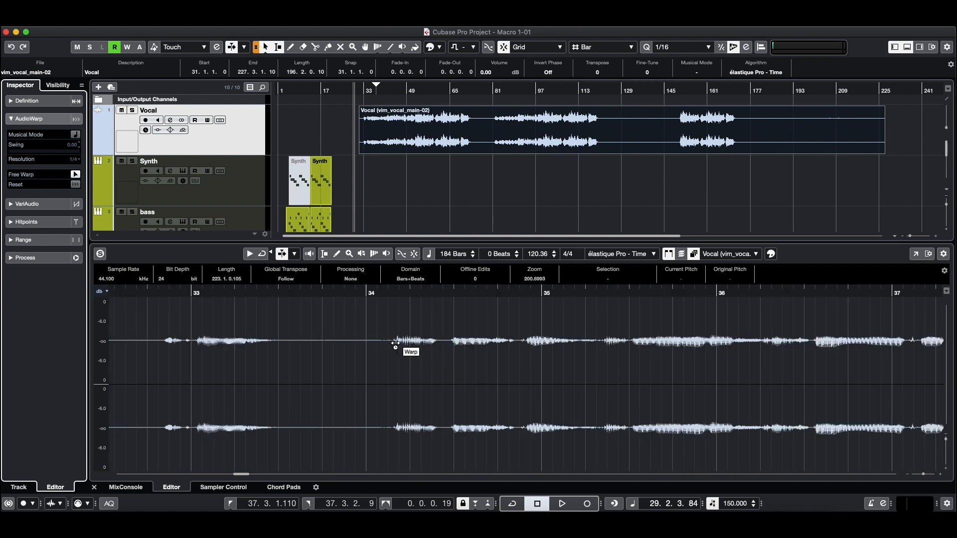
click(396, 342)
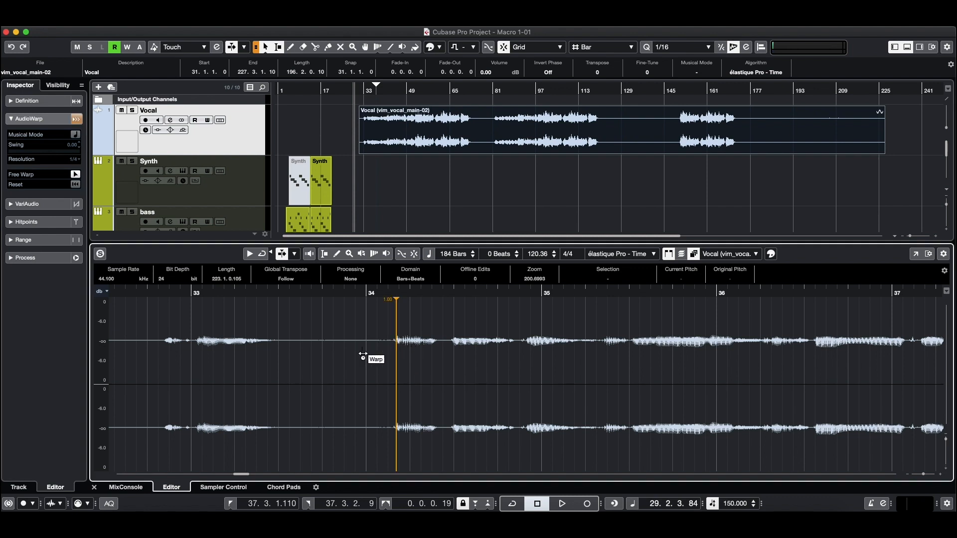
click(347, 358)
click(451, 358)
mouse_move(394, 367)
mouse_down()
mouse_move(417, 368)
mouse_move(374, 371)
mouse_move(411, 373)
mouse_move(391, 371)
mouse_up()
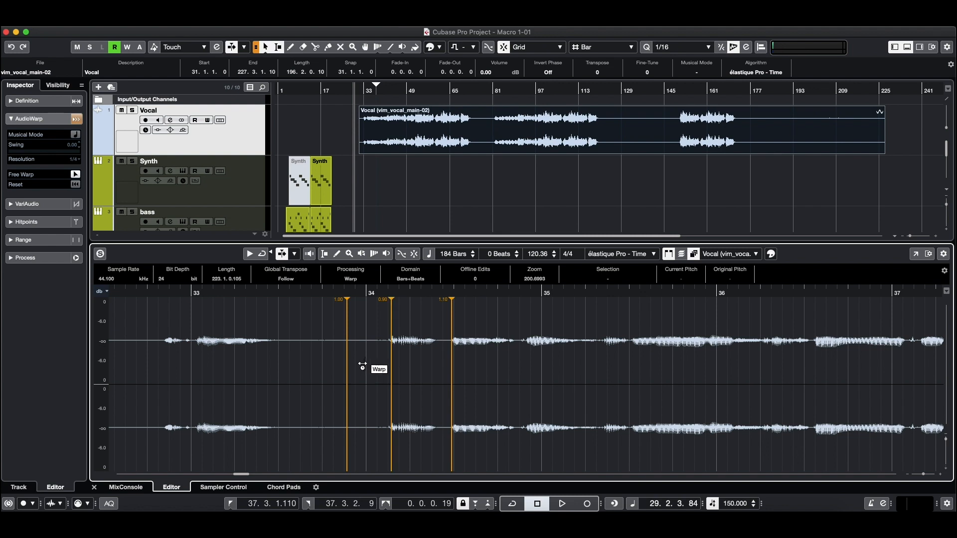
Undo the warp shift, remove the two outer markers, and move the remaining warp marker earlier toward bar 34
key(super+z)
key(super+z)
shift+click(347, 357)
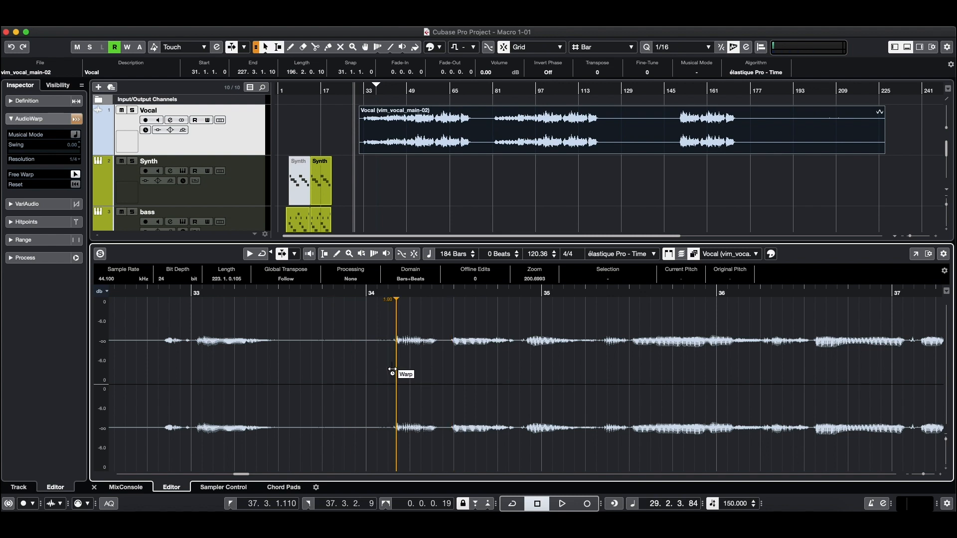
mouse_move(396, 371)
mouse_down()
mouse_move(428, 368)
mouse_move(380, 374)
mouse_up()
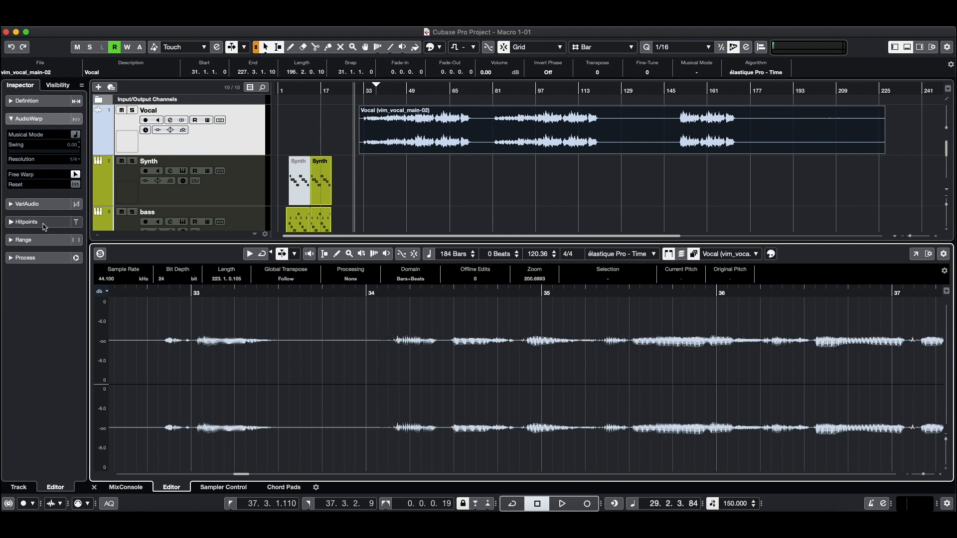
Create warp markers from the Vocal event's hitpoints and enable Free Warp in the AudioWarp settings
click(44, 222)
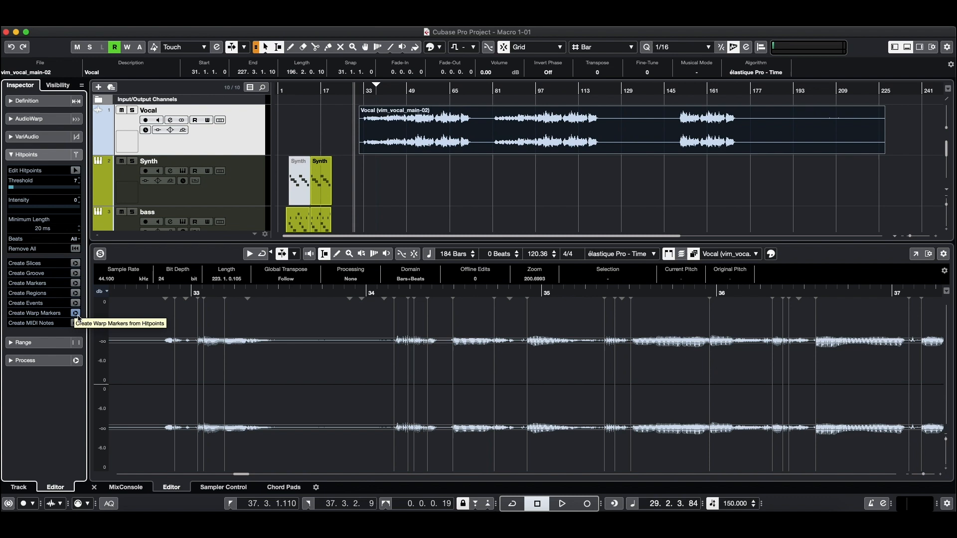
click(75, 314)
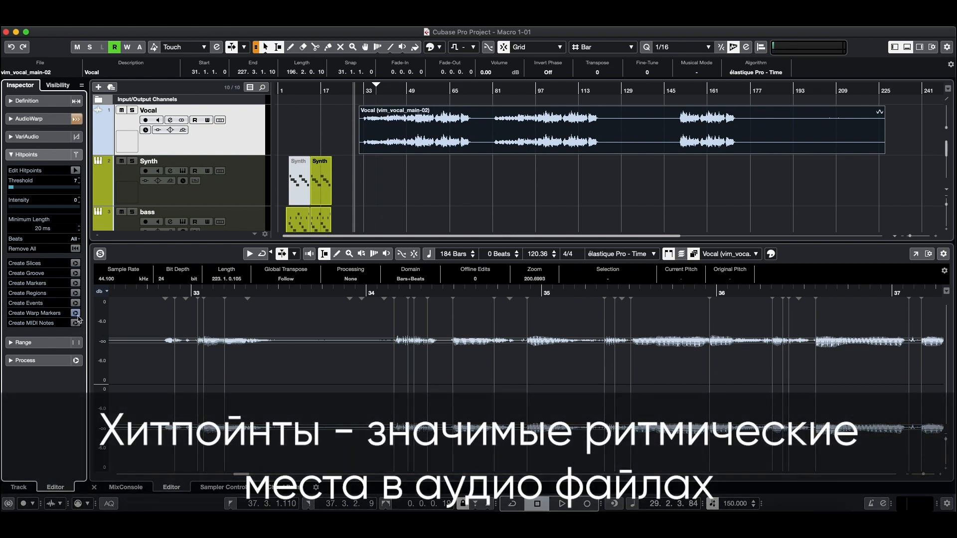
click(58, 120)
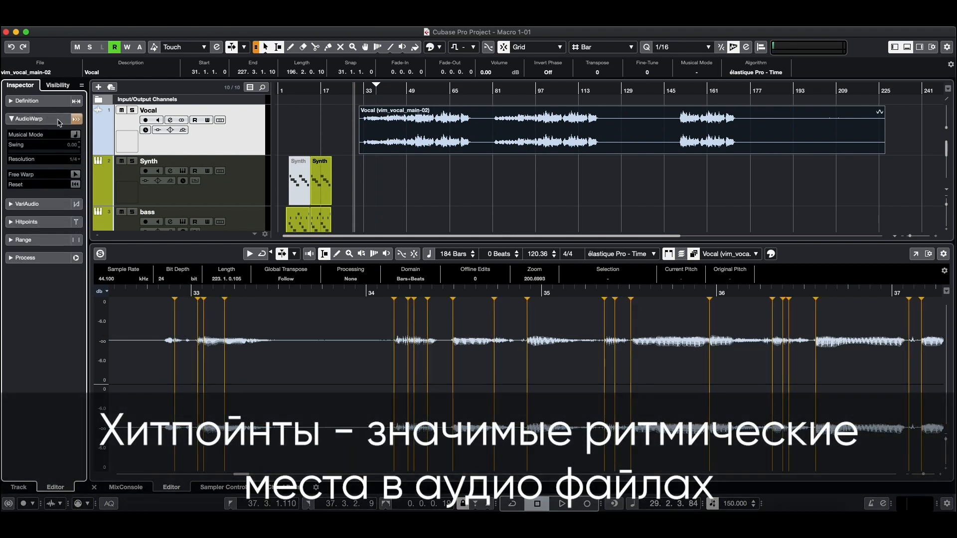
click(76, 175)
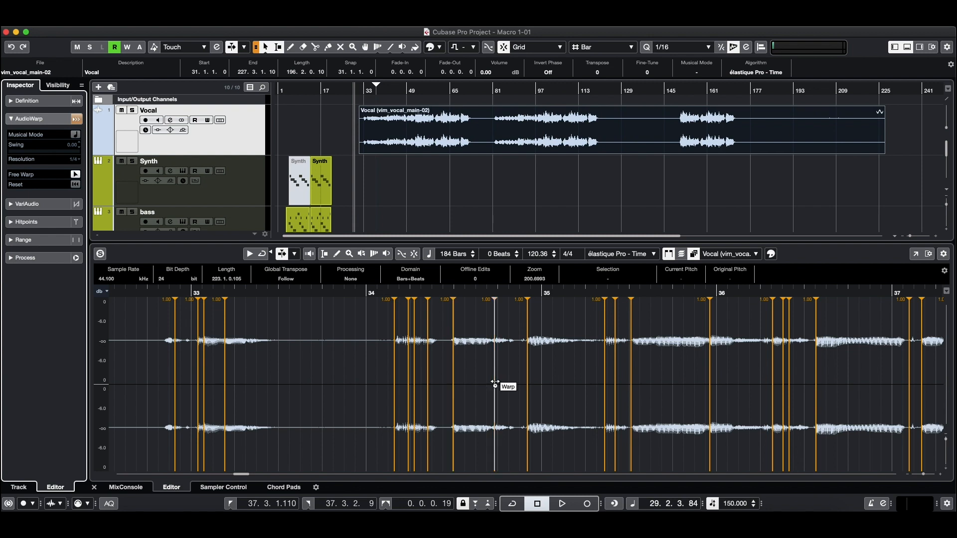
Shift the warp markers near 34.3 and just before bar 35 slightly later, and the one after 35.2 earlier toward that beat
scroll(496, 383, up, 2)
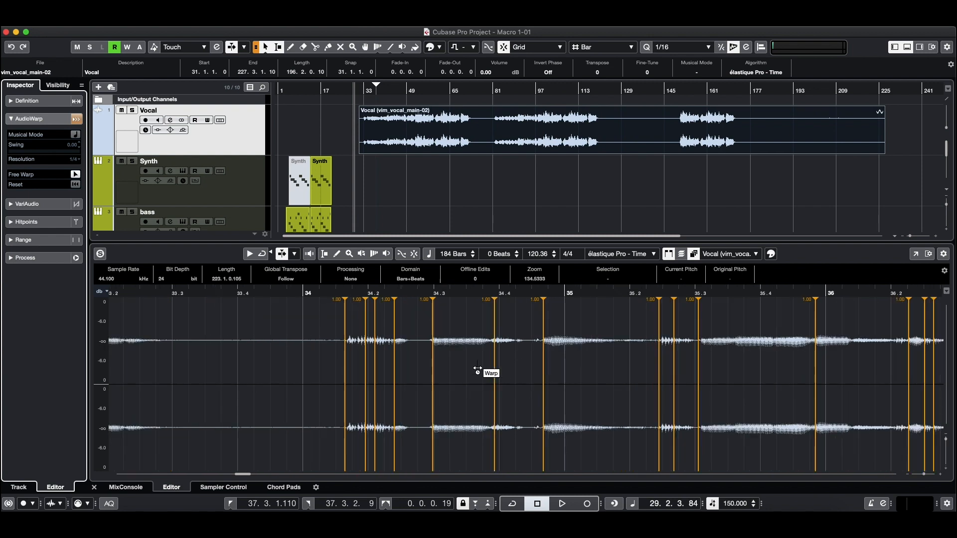
mouse_move(434, 360)
mouse_down()
mouse_move(451, 365)
mouse_move(436, 367)
mouse_up()
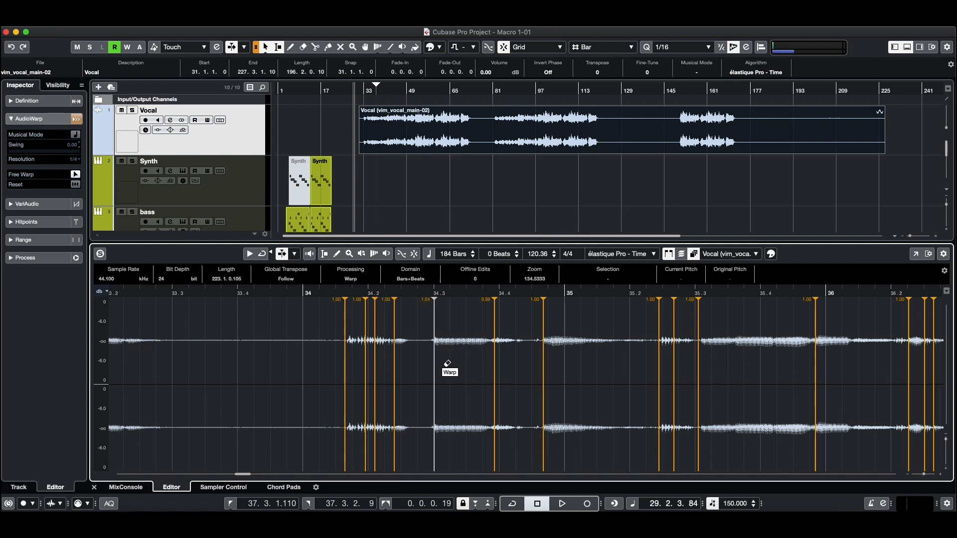
mouse_move(540, 367)
mouse_down()
mouse_move(557, 365)
mouse_move(543, 367)
mouse_up()
drag(659, 372, 637, 374)
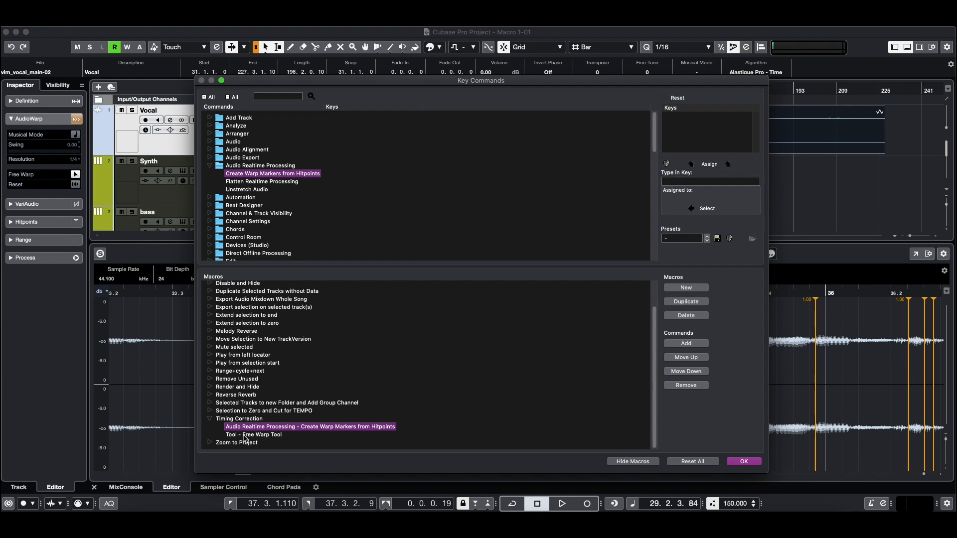
Close the Key Commands window and run the Timing Correction macro on the Vocal event
key(Return)
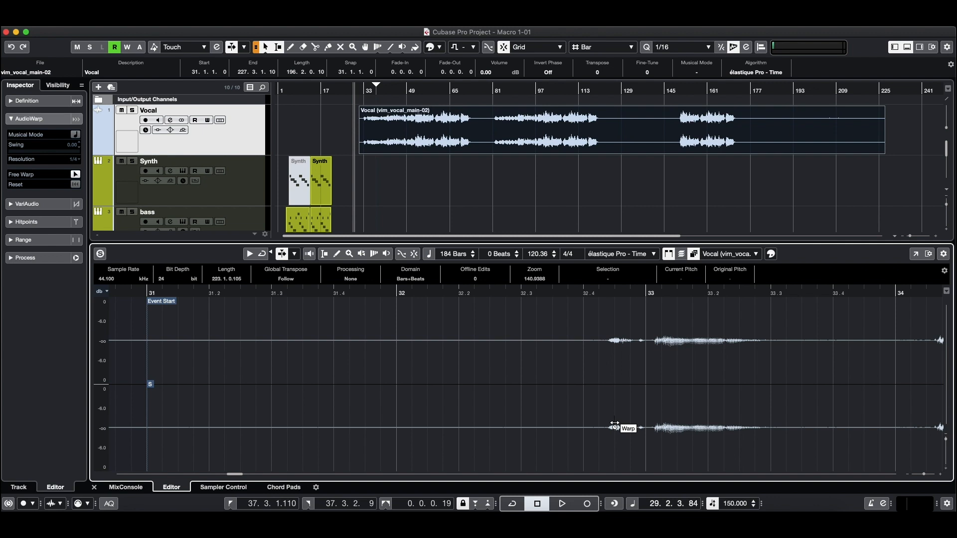
click(646, 423)
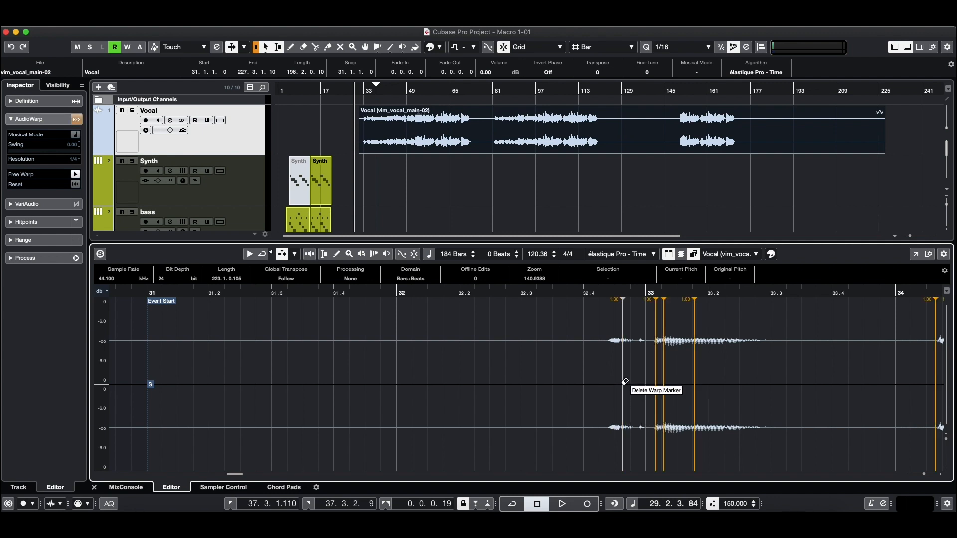
scroll(632, 377, right, 5)
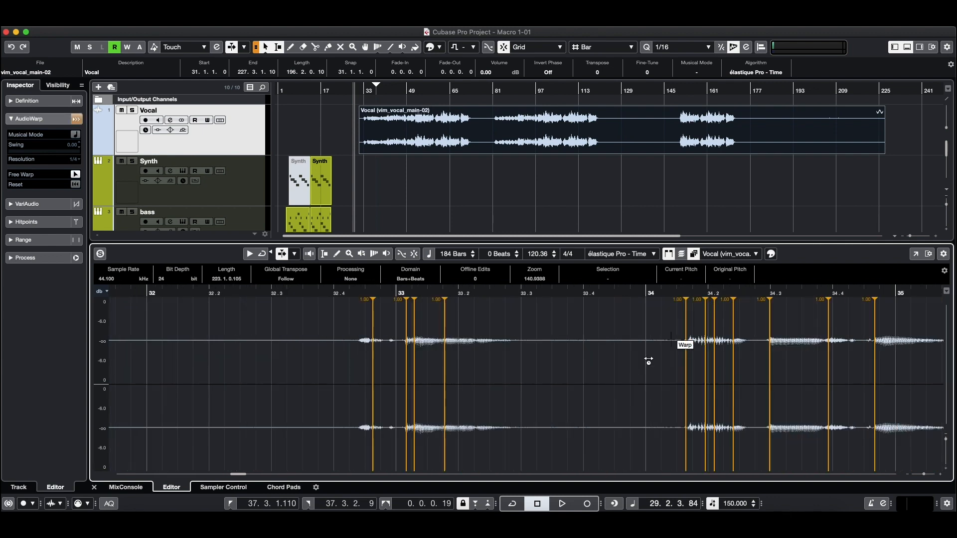
Try shifting the first warp marker after bar 33 earlier toward the bar line, and undo the shift
mouse_move(687, 365)
mouse_down()
mouse_move(655, 367)
mouse_move(687, 366)
mouse_up()
drag(407, 370, 400, 370)
key(super+z)
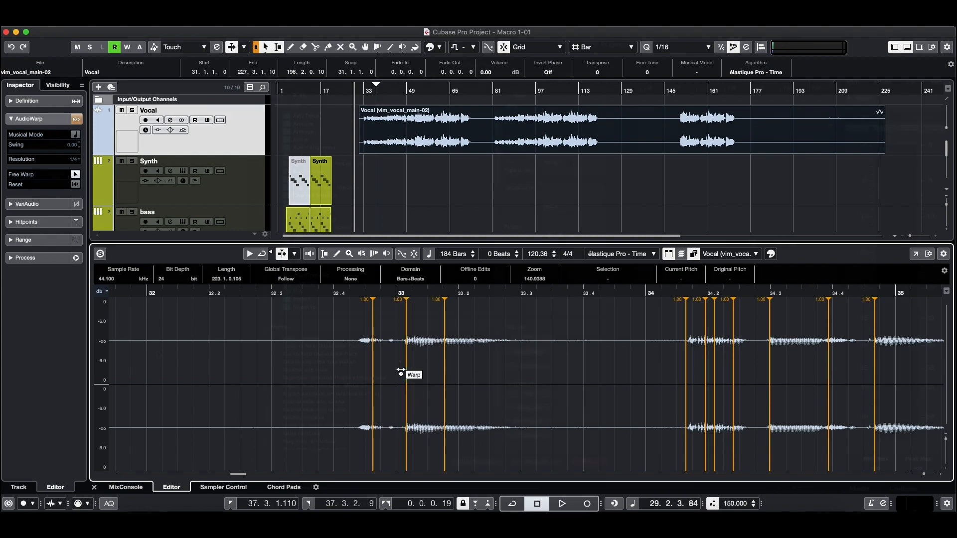